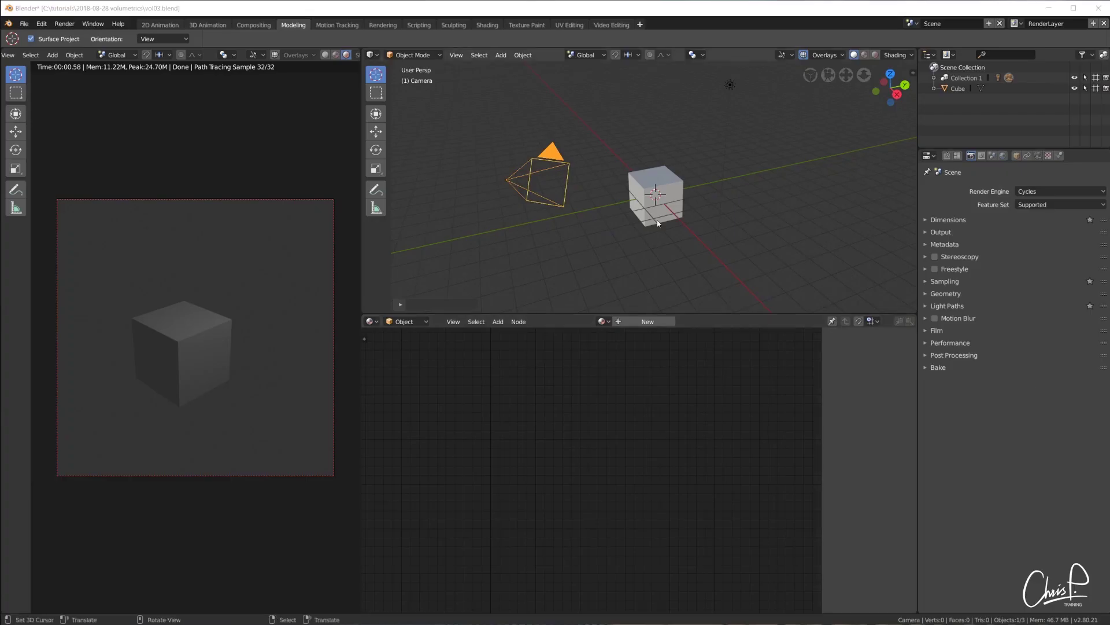
# Step: Scale up the cube and make the lamp a node-based spotlight with a 41.6° cone
pyautogui.click(661, 180)
pyautogui.press('s')
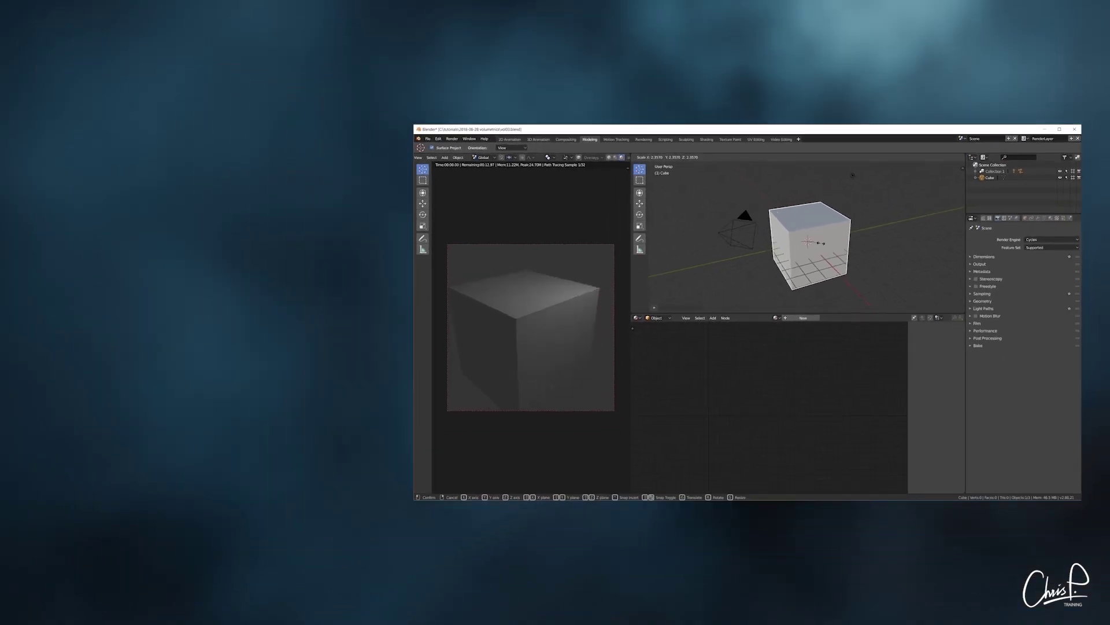
pyautogui.click(1039, 227)
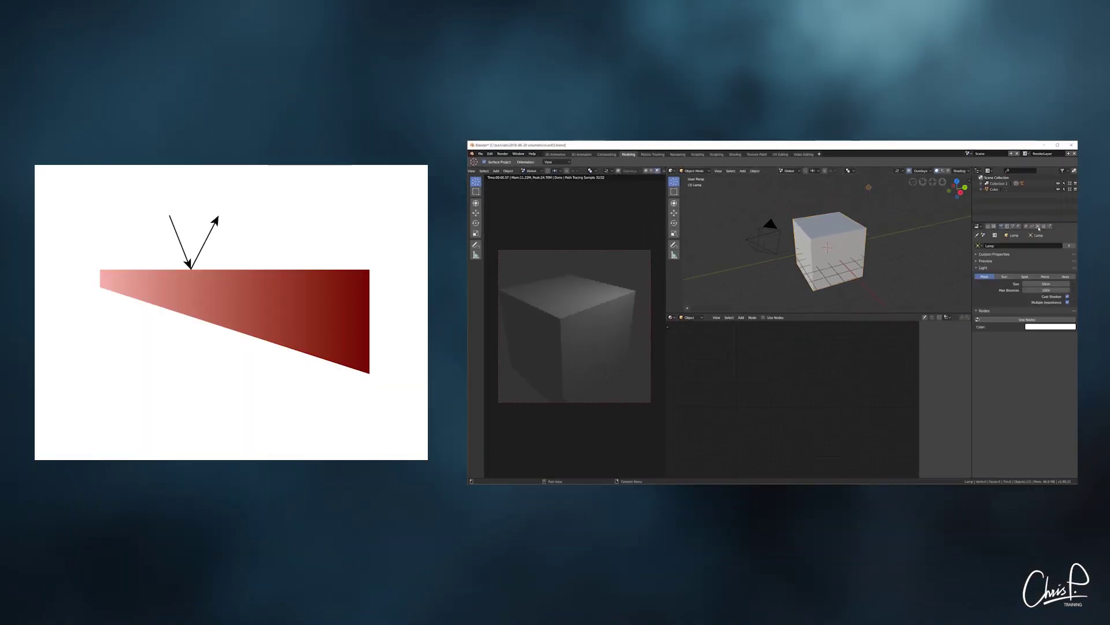
pyautogui.click(1024, 277)
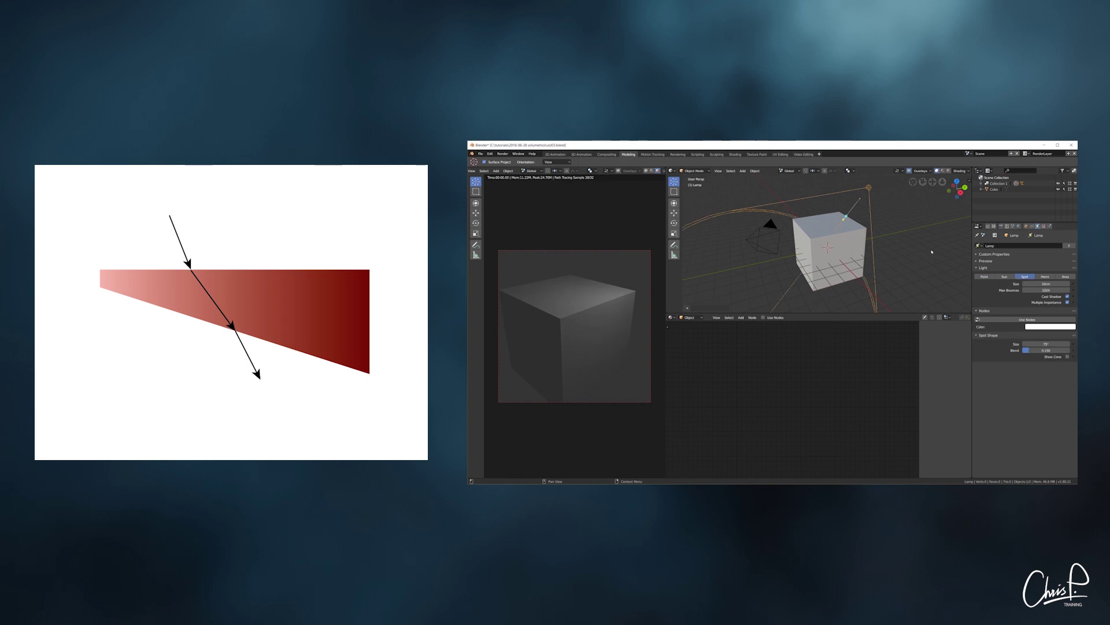
pyautogui.click(1032, 320)
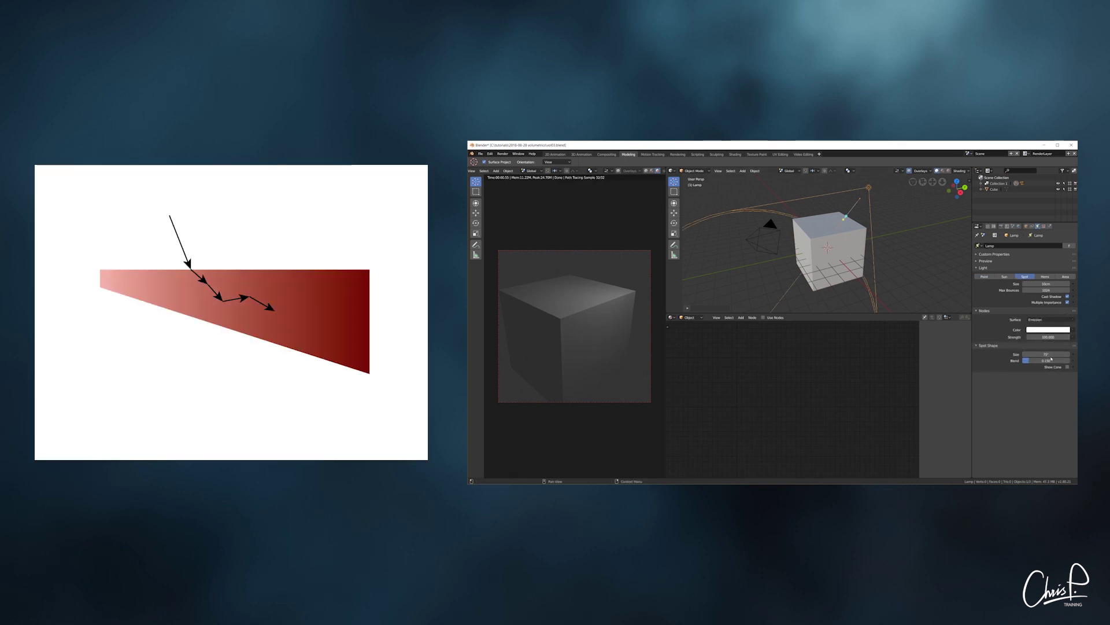
pyautogui.moveTo(1046, 354); pyautogui.dragTo(1038, 354)
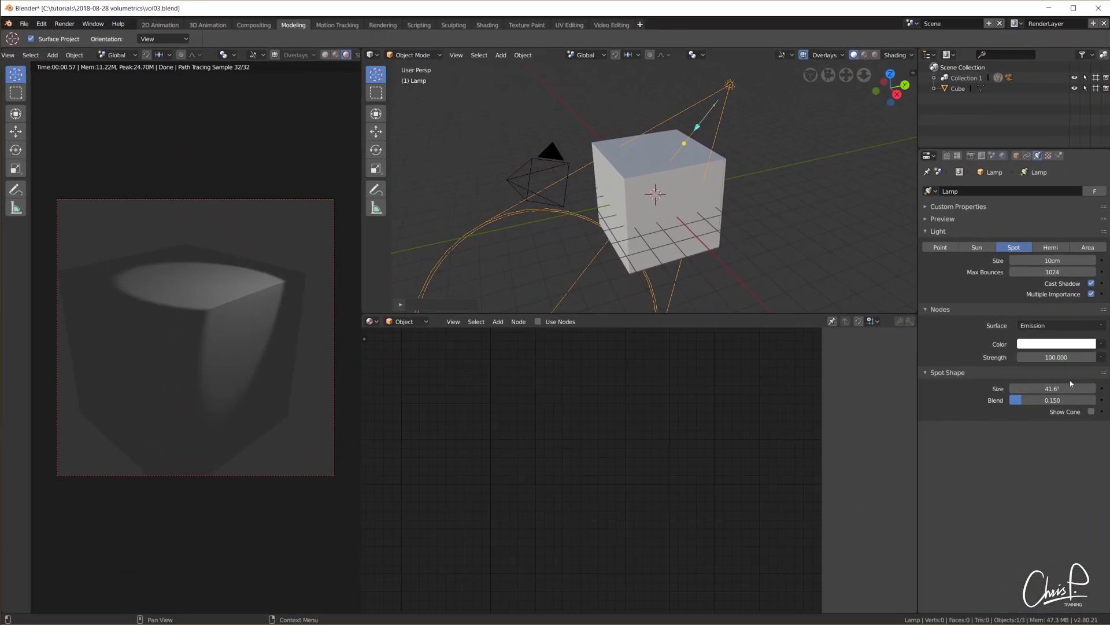
# Step: Set light strength to 500 and give the cube a new material without its Principled BSDF
pyautogui.press('Return')
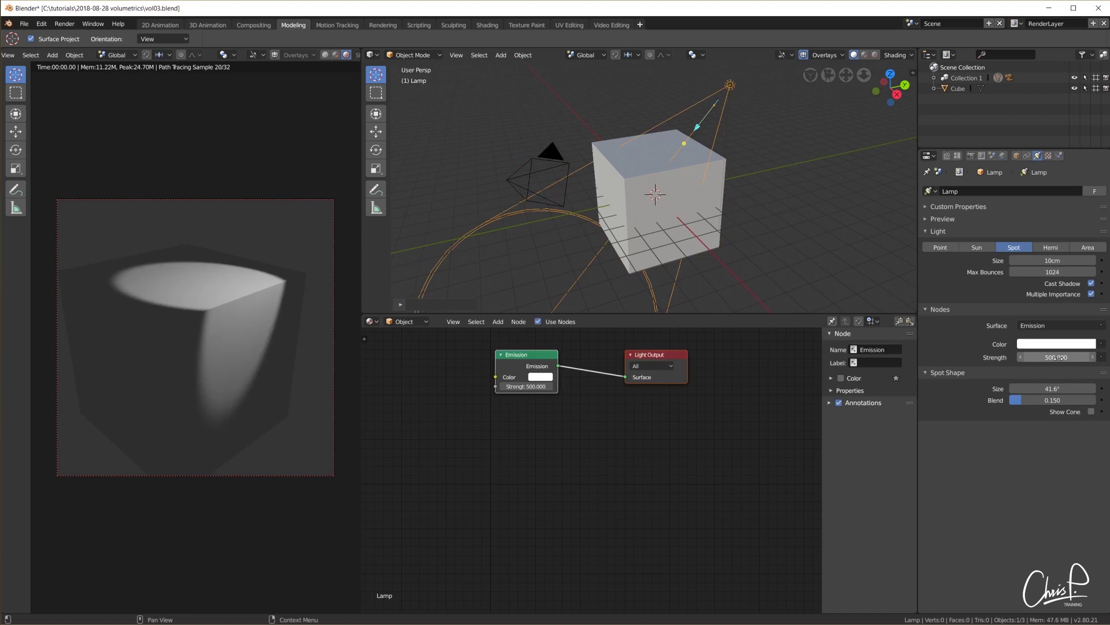
pyautogui.click(620, 162)
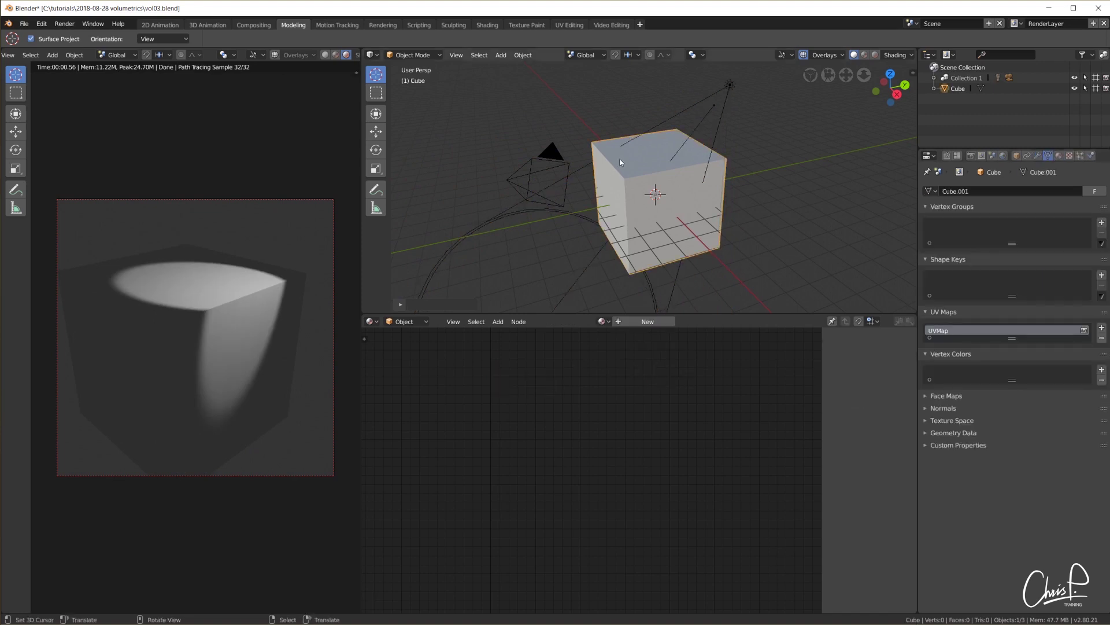
pyautogui.click(666, 322)
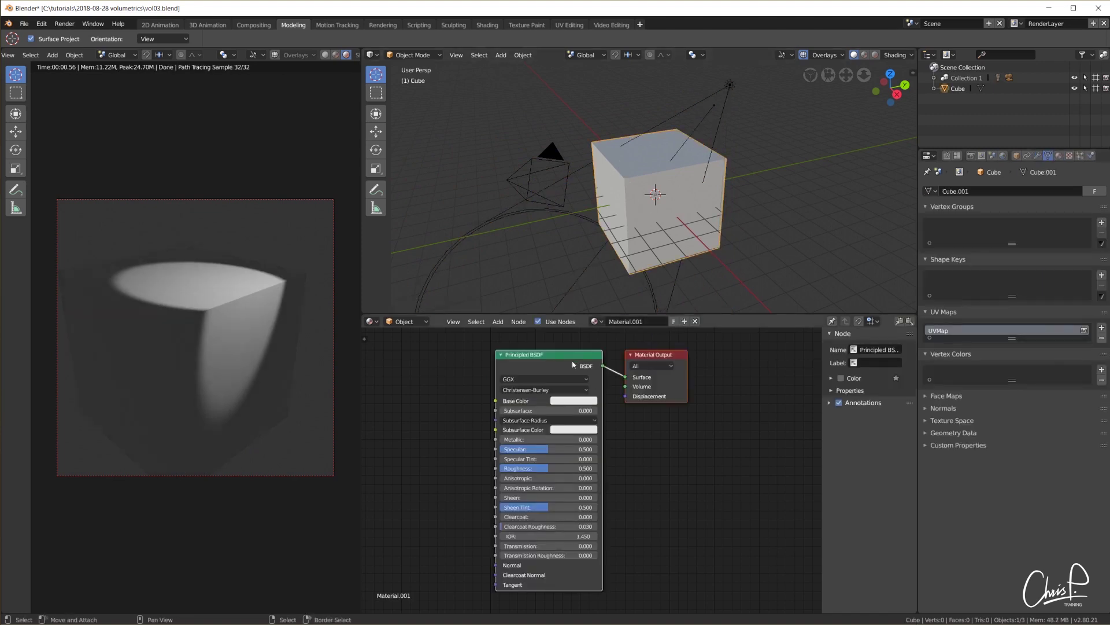
pyautogui.click(555, 362)
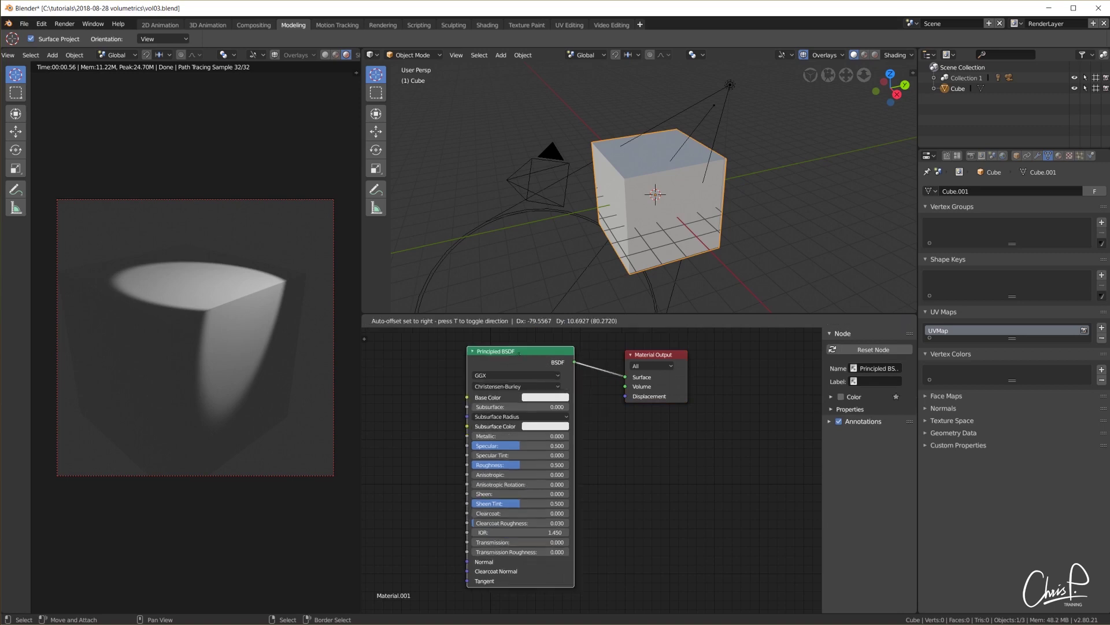
pyautogui.press('x')
pyautogui.hotkey('shift', 'a')
# Step: Add a Principled Volume node and connect it to the Material Output's Volume socket
pyautogui.moveTo(501, 417)
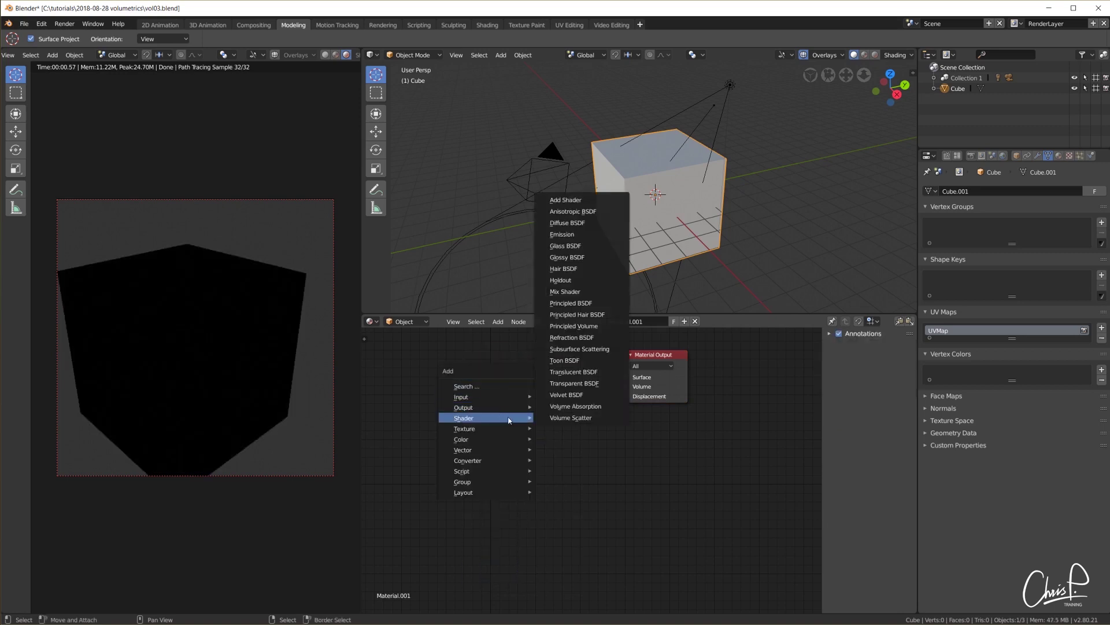
pyautogui.click(570, 327)
pyautogui.click(515, 368)
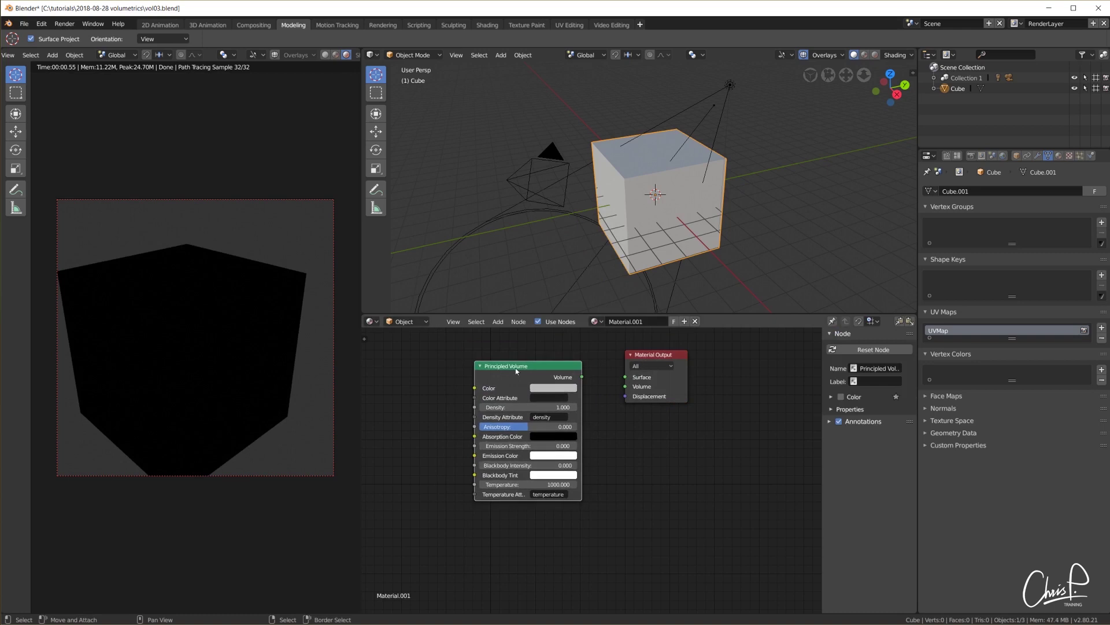
pyautogui.moveTo(582, 378); pyautogui.dragTo(625, 386)
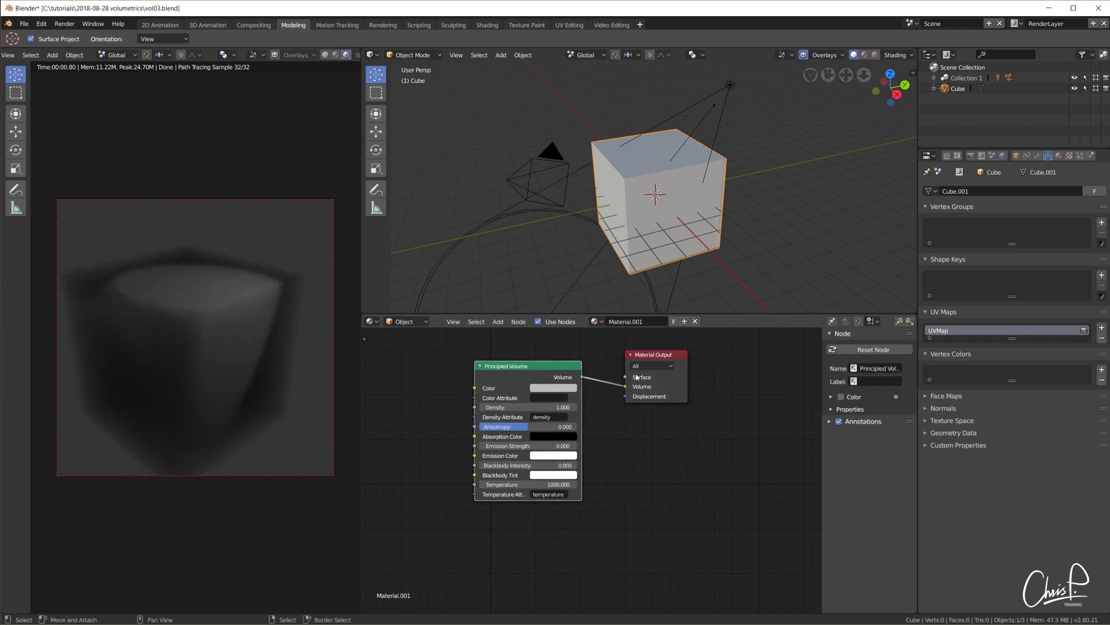
pyautogui.moveTo(637, 377); pyautogui.dragTo(646, 409)
# Step: Make the spotlight light blue with strength 2000 and a 29.7° spot size
pyautogui.click(735, 87)
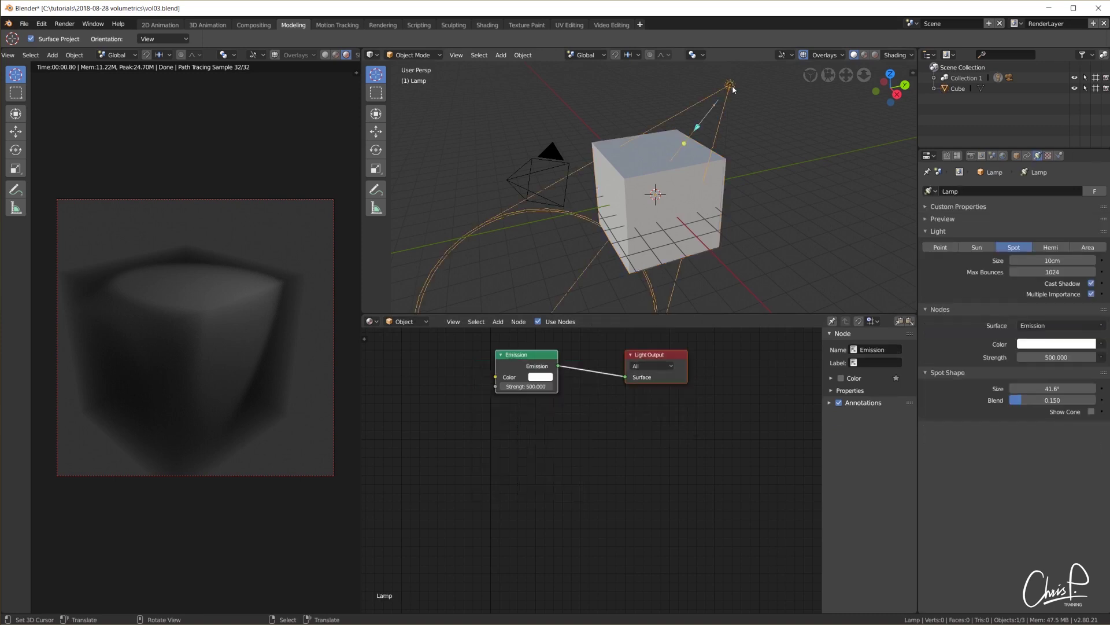
pyautogui.click(543, 379)
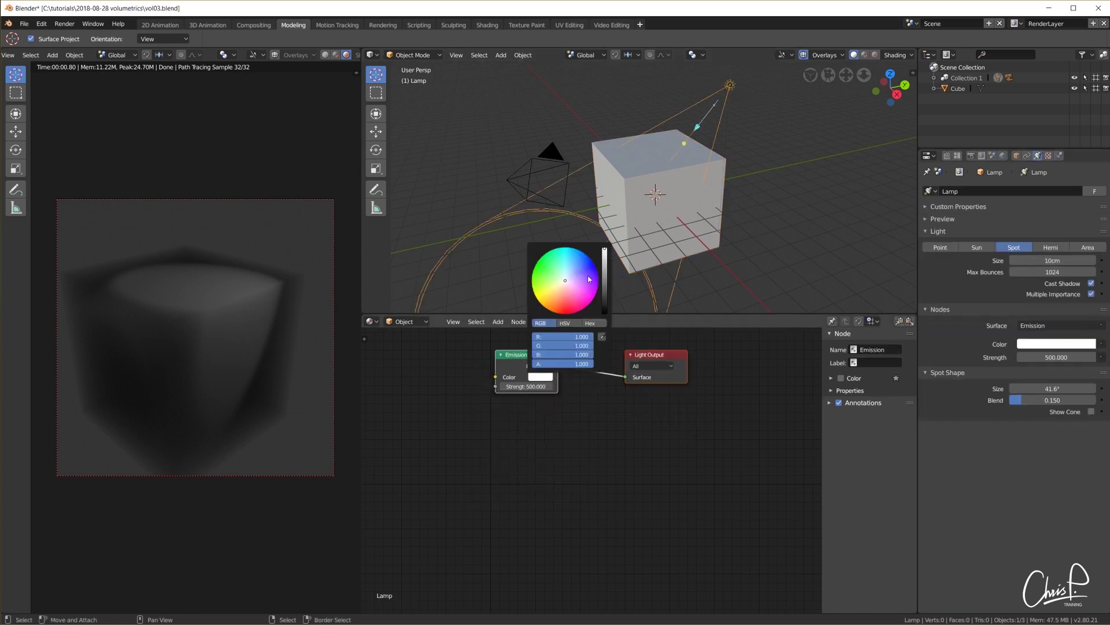
pyautogui.moveTo(574, 271); pyautogui.dragTo(571, 263)
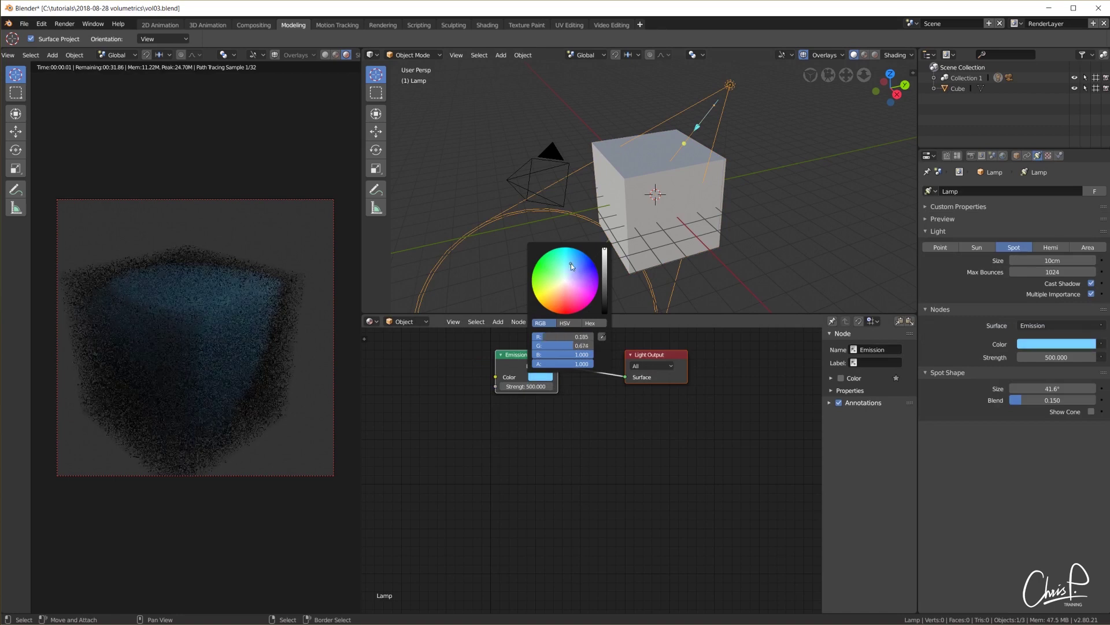
pyautogui.click(532, 386)
pyautogui.write('2000')
pyautogui.press('Return')
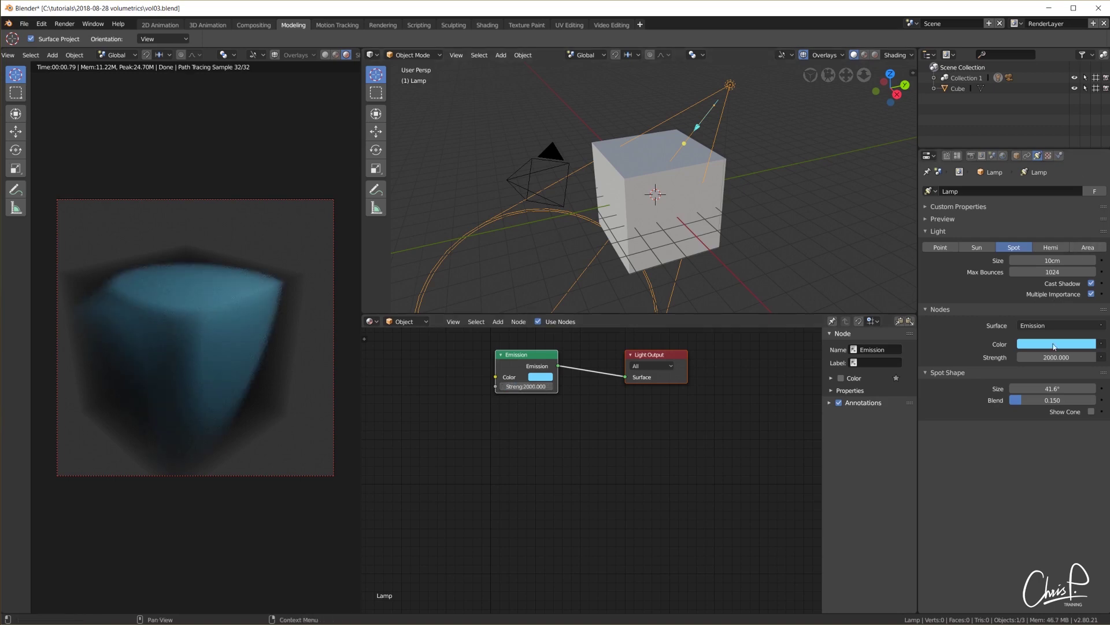
pyautogui.moveTo(1052, 388); pyautogui.dragTo(1025, 388)
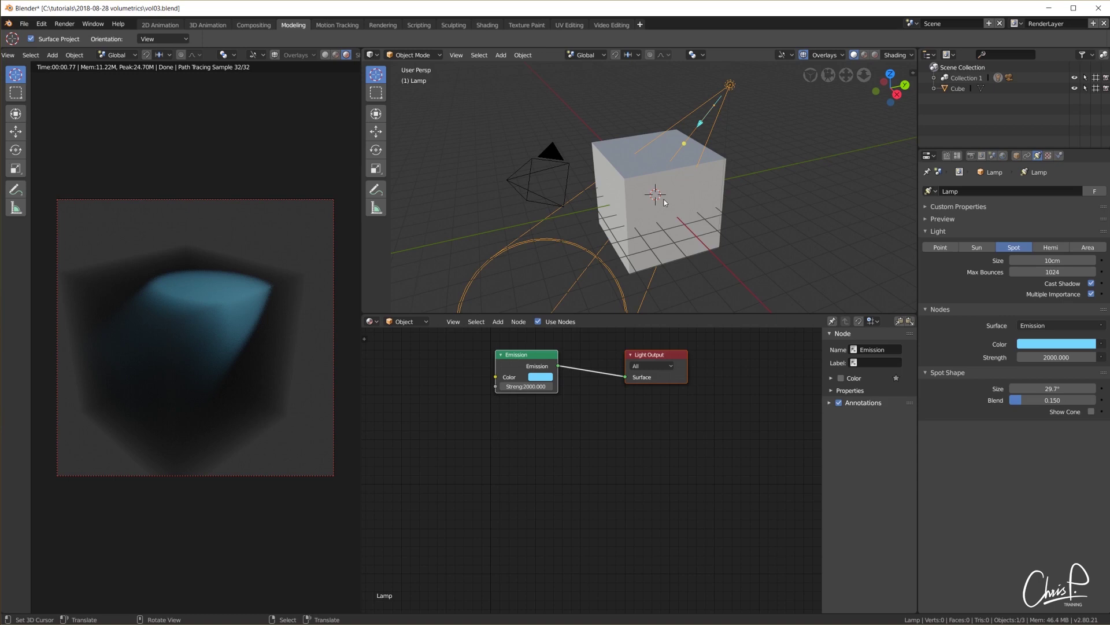
# Step: Move the spotlight down beside the cube's upper corner and start animation playback
pyautogui.press('g')
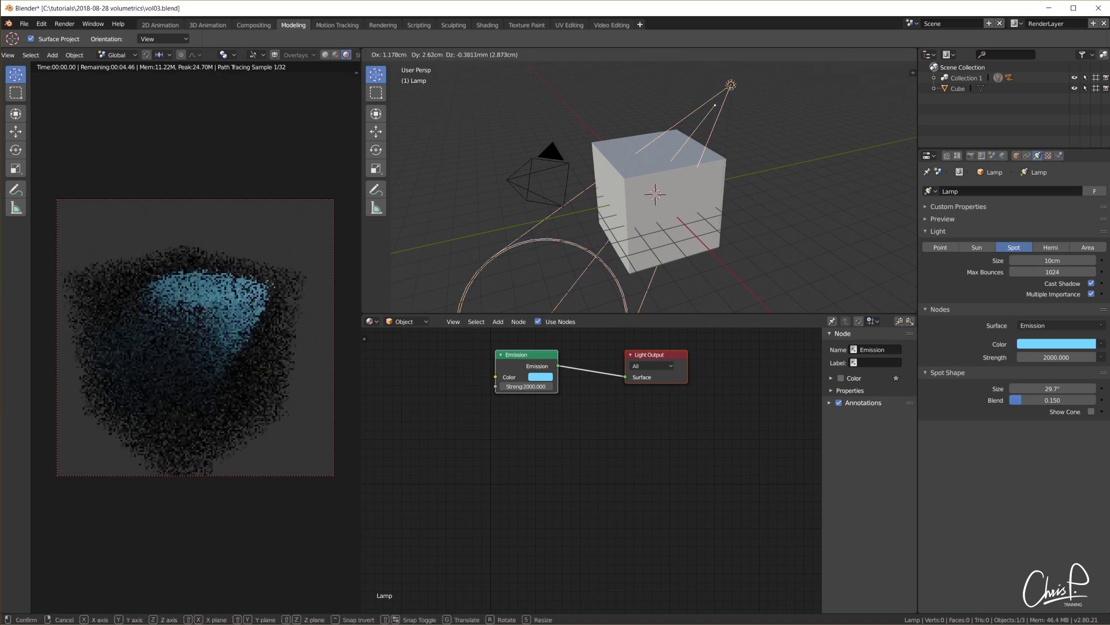
pyautogui.press('x')
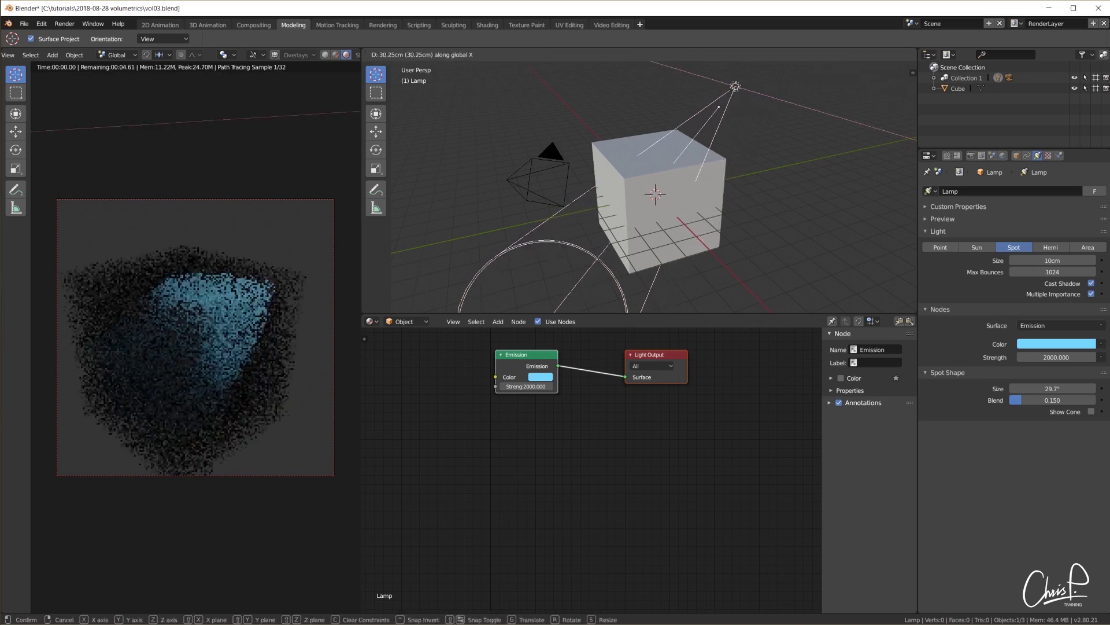
pyautogui.click(724, 99)
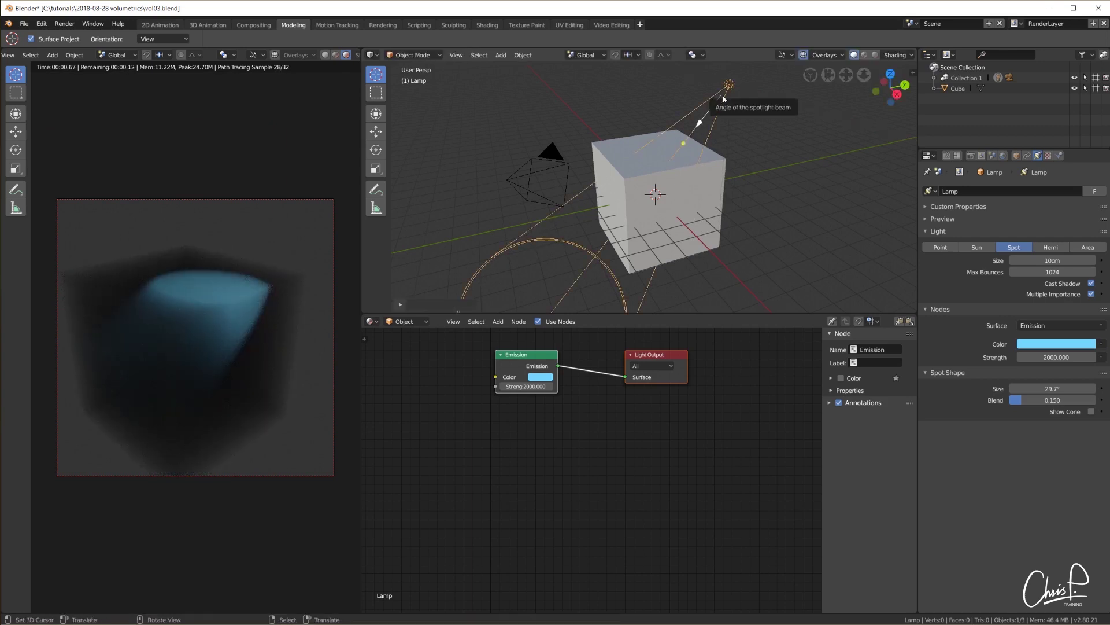
pyautogui.moveTo(724, 100); pyautogui.dragTo(702, 177)
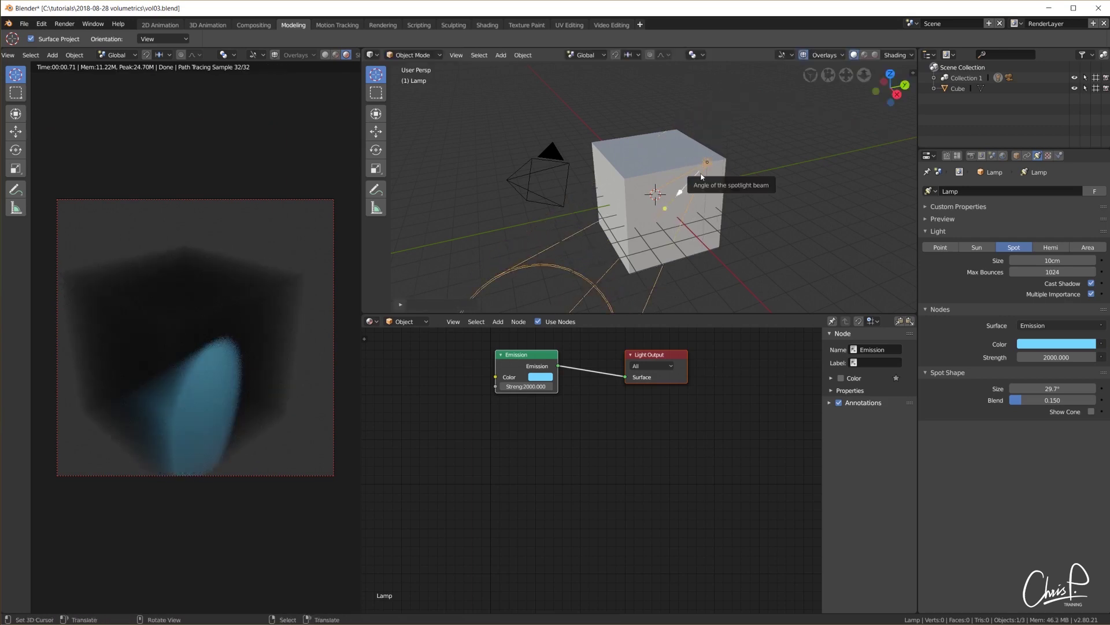
pyautogui.press('space')
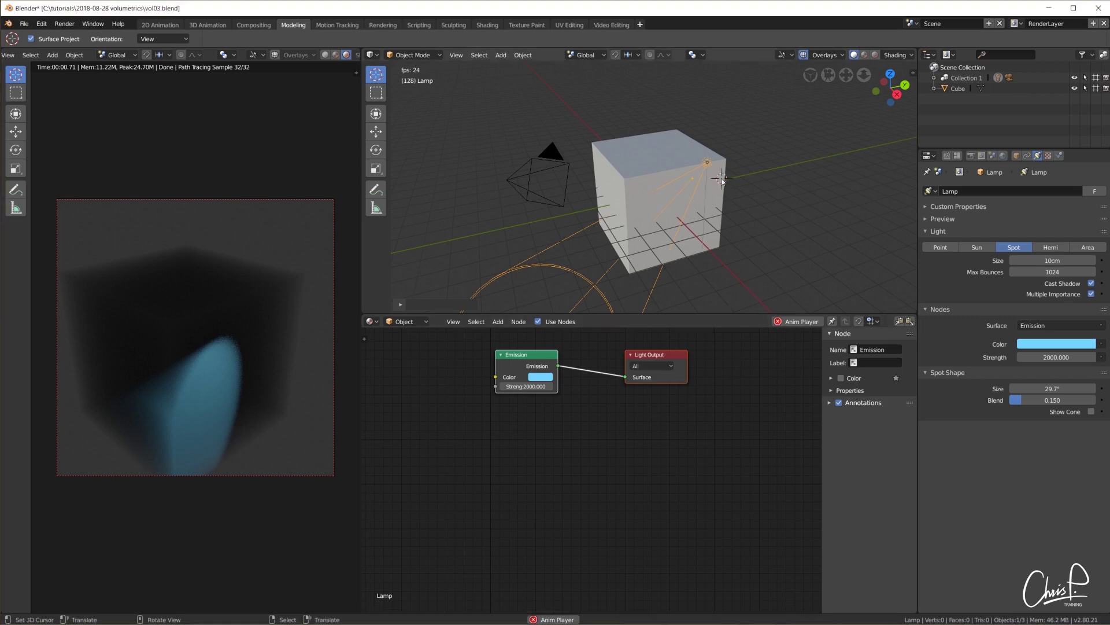
# Step: Reposition the lamp near the cube's top-right corner, checking it in top and front orthographic views
pyautogui.press('KP_7')
pyautogui.press('g')
pyautogui.click(653, 133)
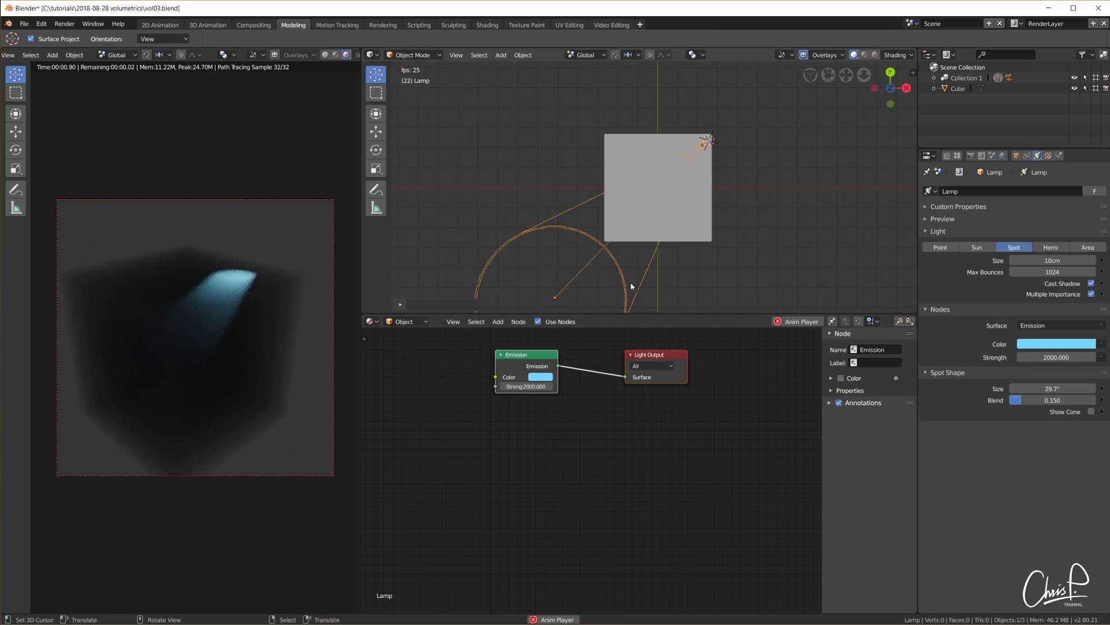
pyautogui.press('KP_1')
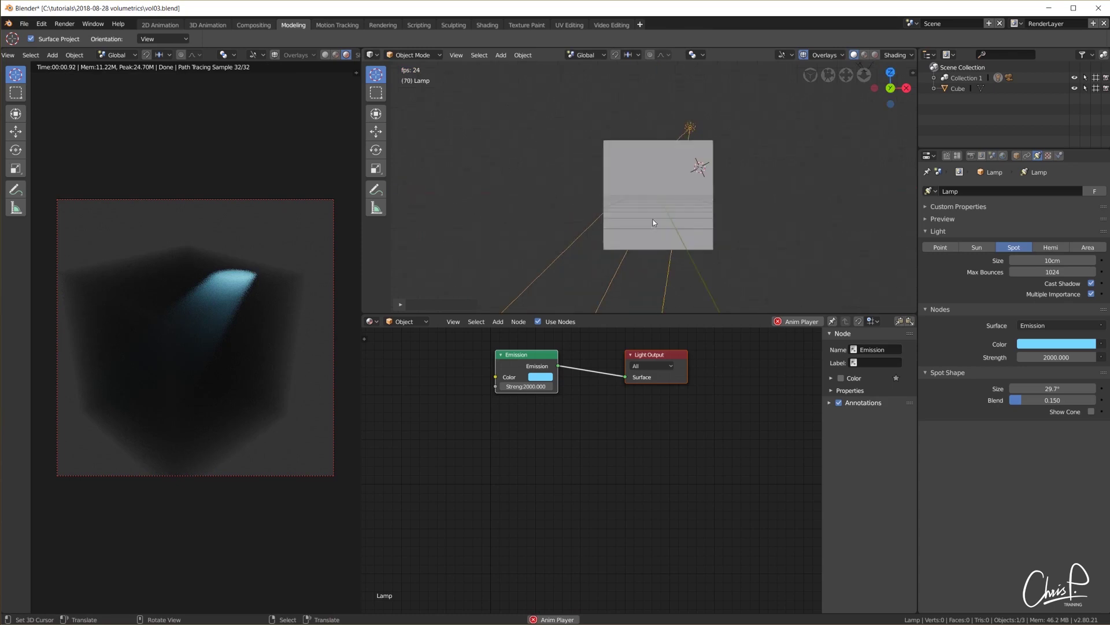
pyautogui.press('KP_5')
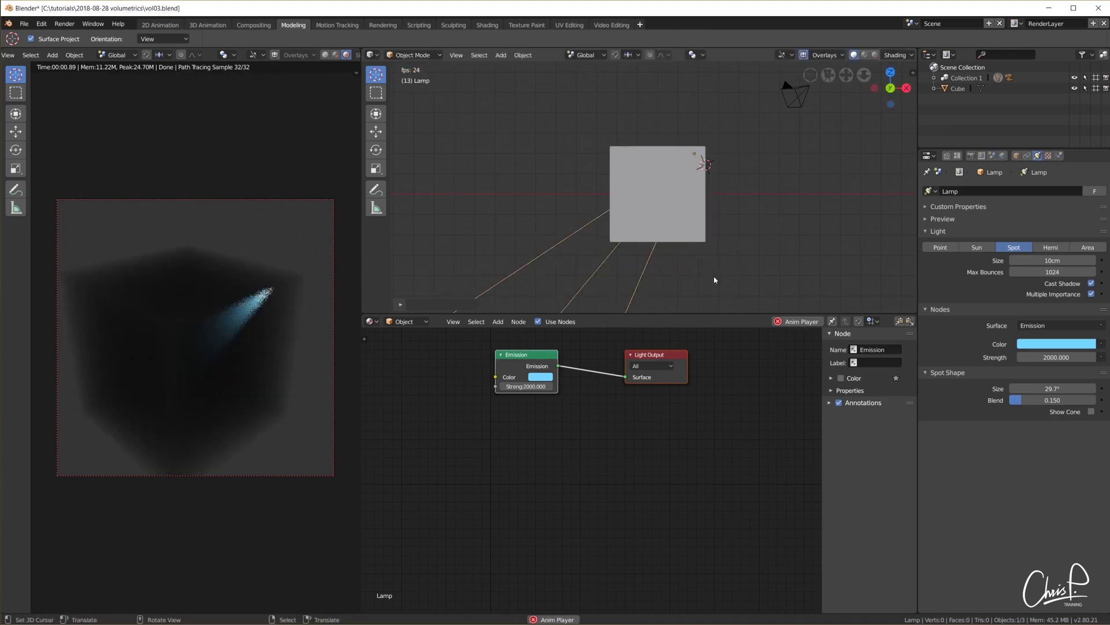
pyautogui.press('KP_7')
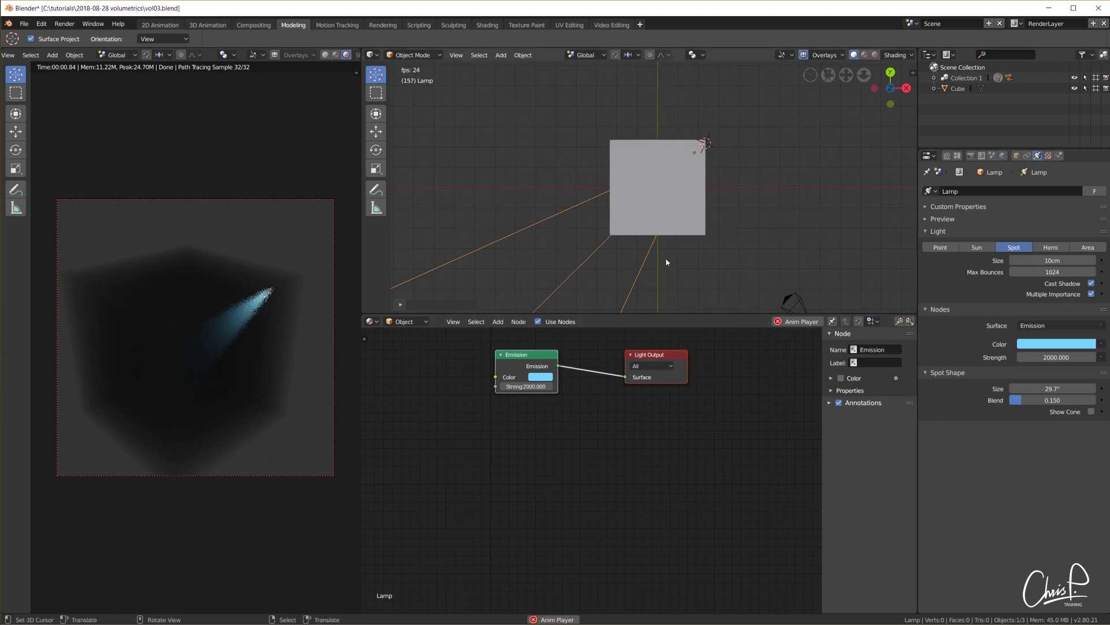
pyautogui.moveTo(680, 245); pyautogui.dragTo(661, 178, button='middle')
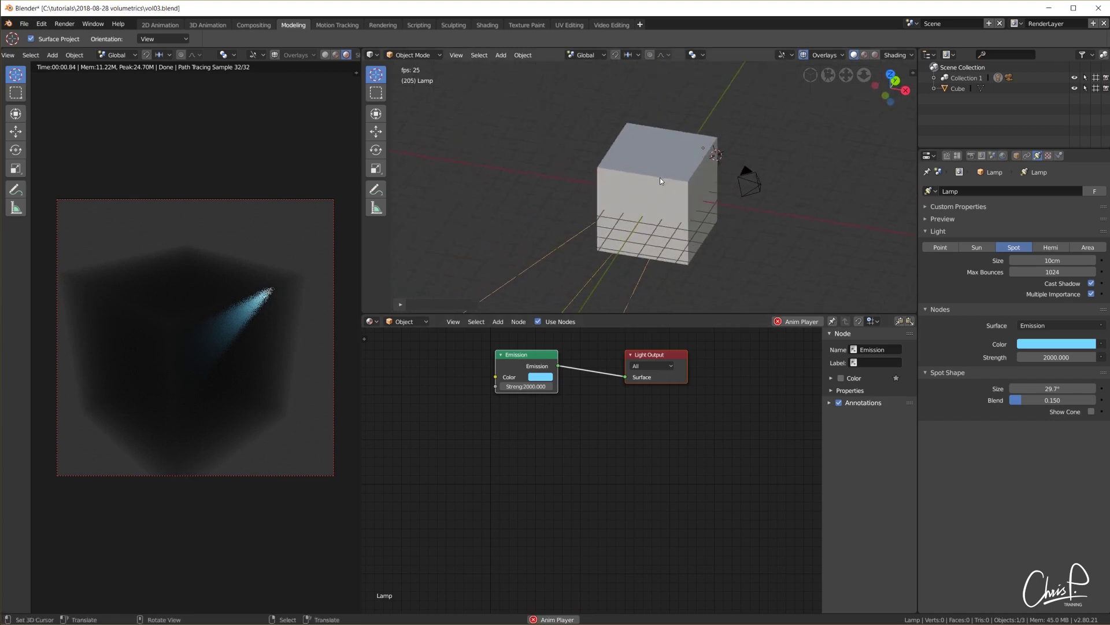
# Step: Set the fog cube's viewport Maximum Draw Type to Bounds
pyautogui.rightClick(646, 178)
pyautogui.click(1016, 156)
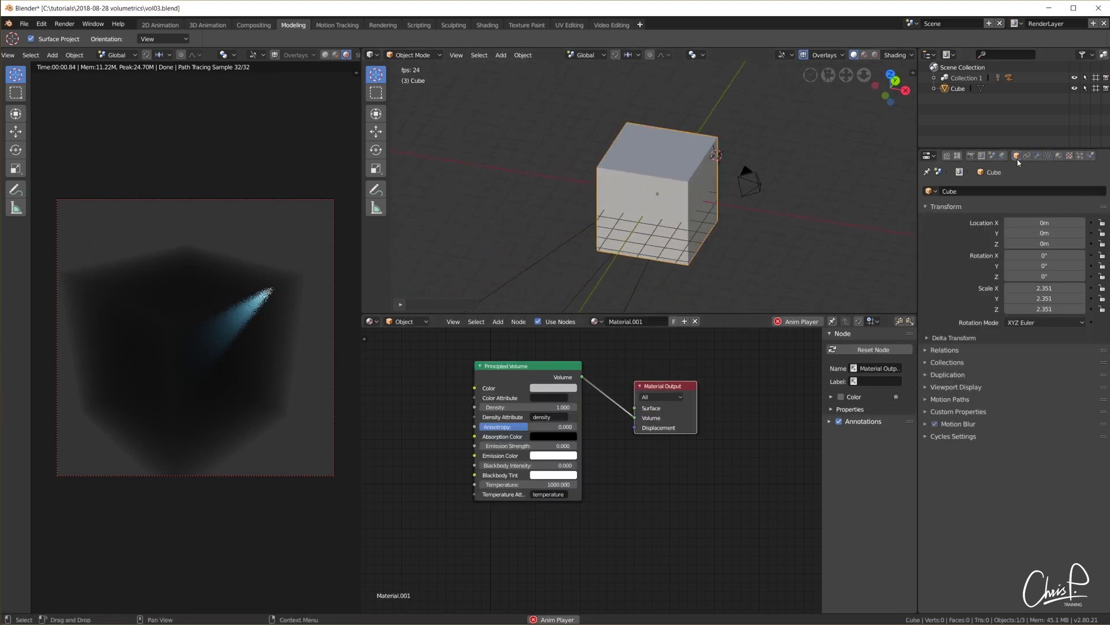
pyautogui.click(948, 387)
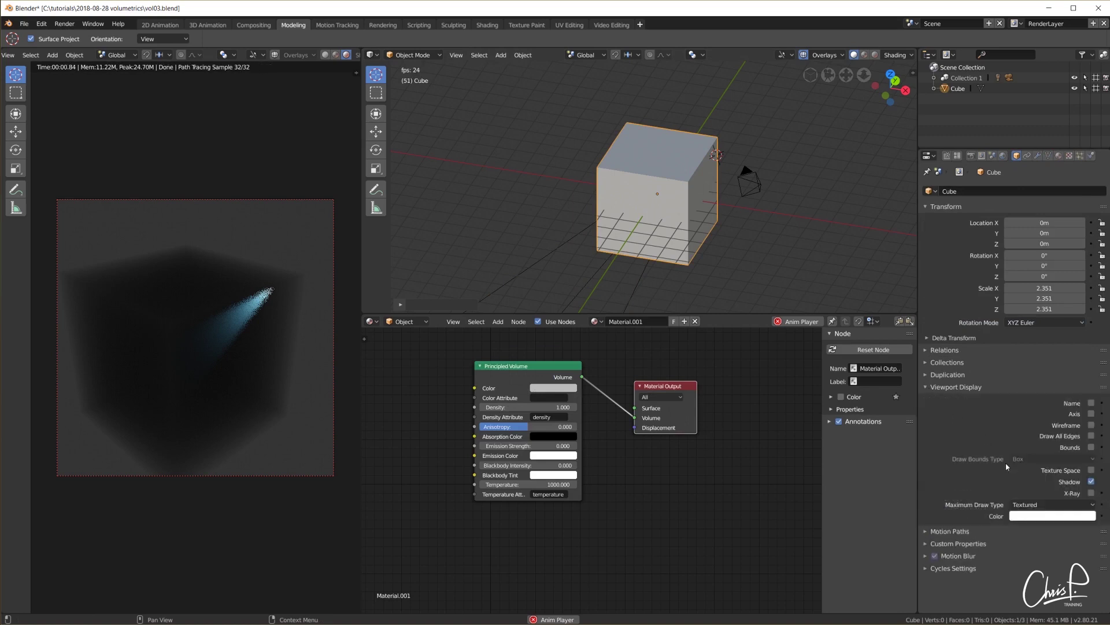
pyautogui.click(1034, 505)
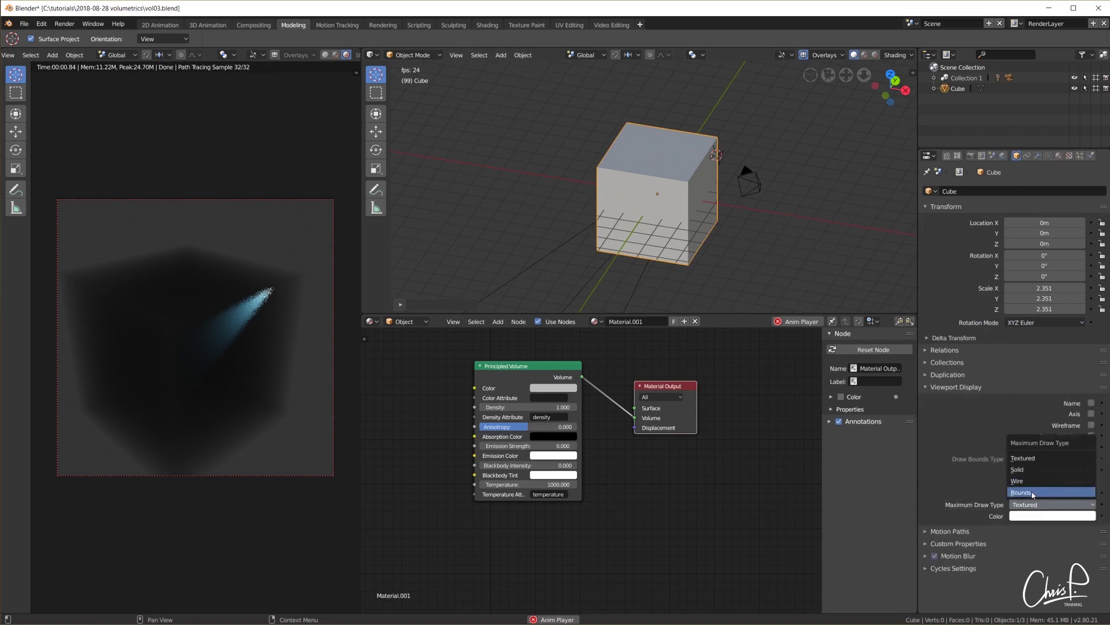
pyautogui.click(1032, 492)
pyautogui.scroll(4, 682, 182)
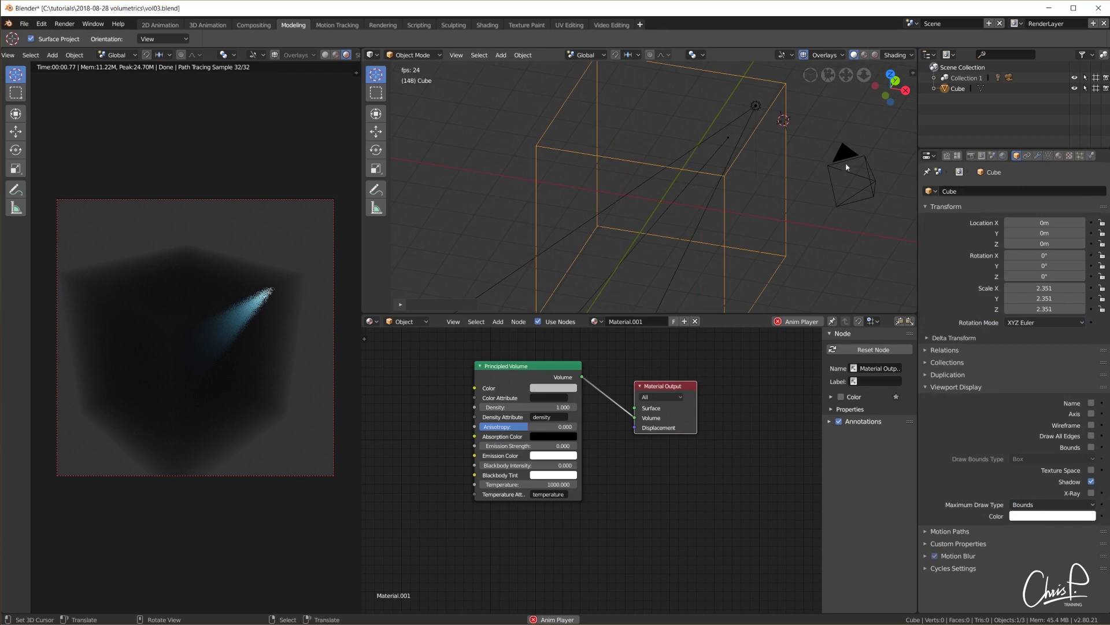
pyautogui.click(848, 164)
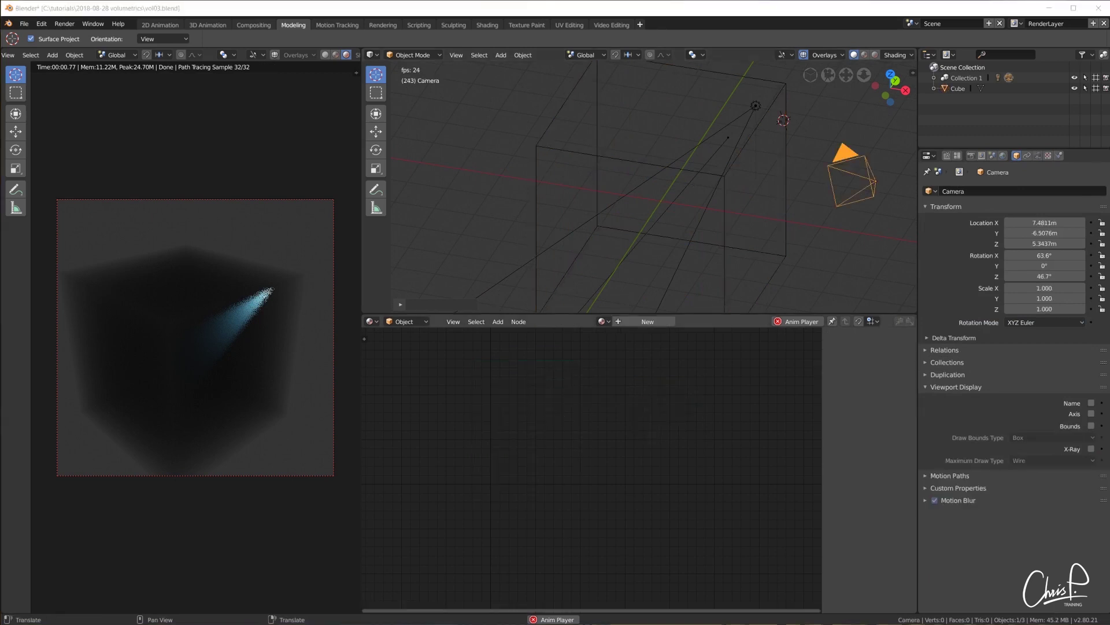
# Step: Lower the Principled Volume density to 0.390, leaving the fog colour grey after trying green
pyautogui.click(723, 192)
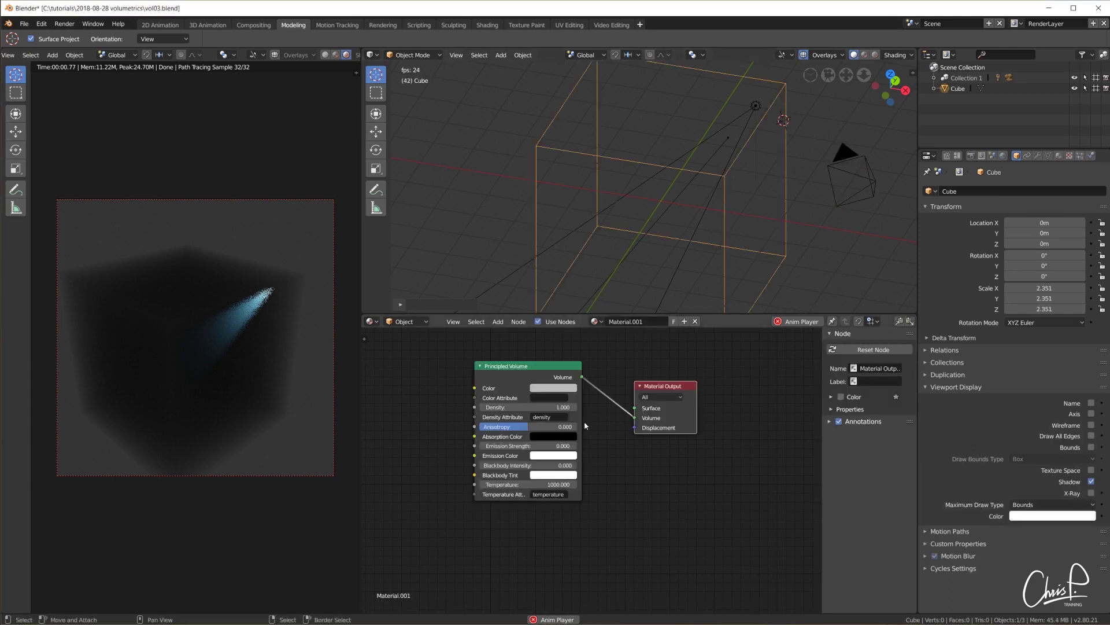
pyautogui.moveTo(533, 407); pyautogui.dragTo(502, 407)
pyautogui.click(553, 388)
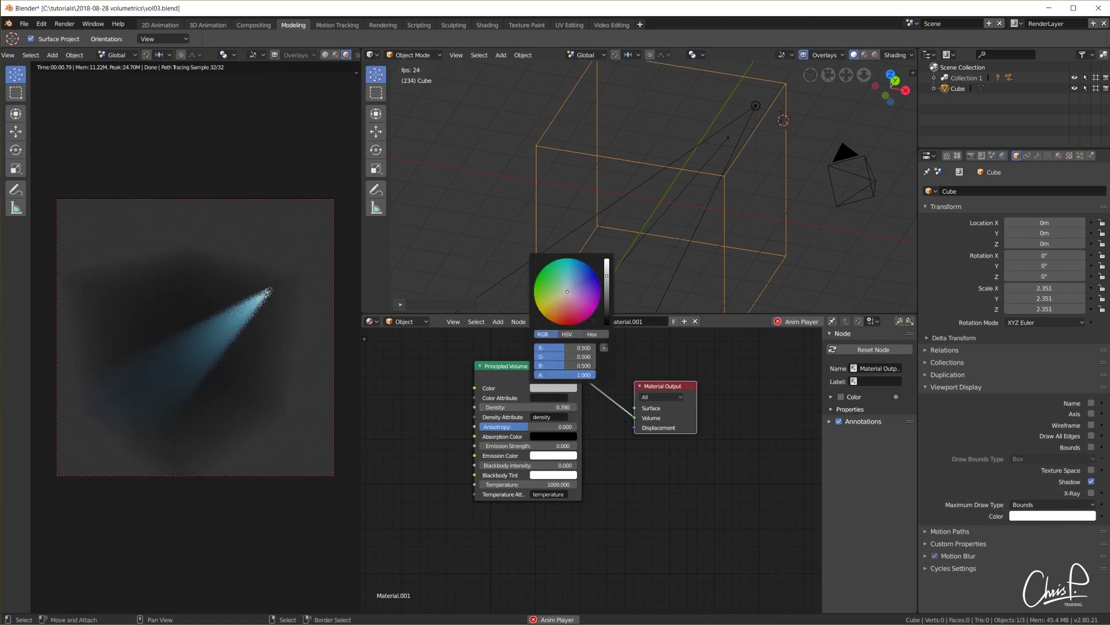
pyautogui.moveTo(567, 291)
pyautogui.mouseDown()
pyautogui.moveTo(549, 278)
pyautogui.moveTo(551, 293)
pyautogui.mouseUp()
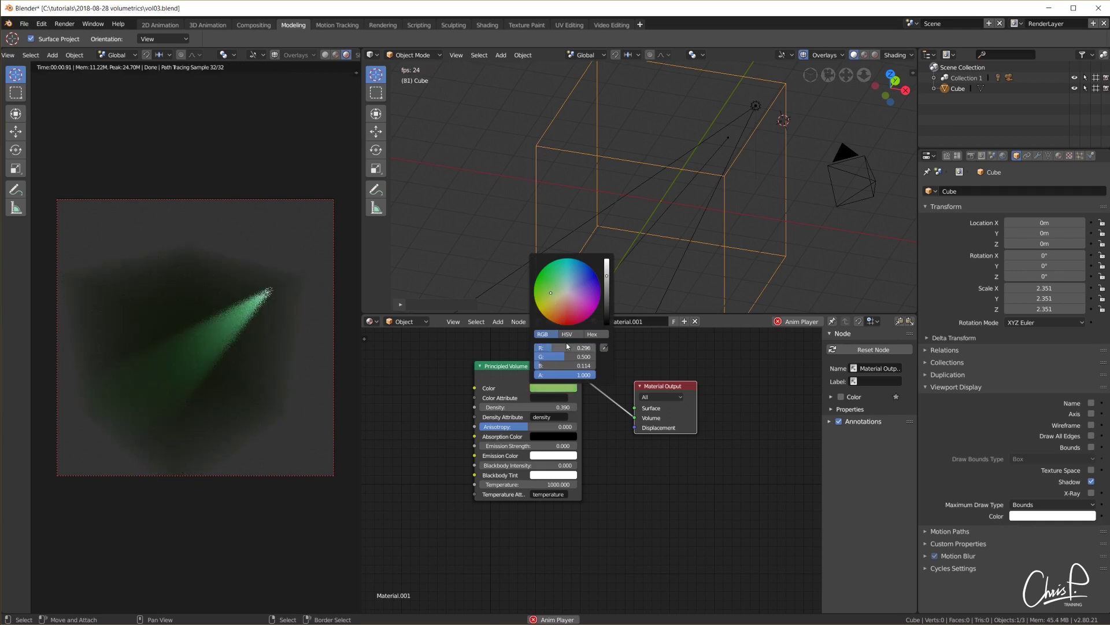
pyautogui.moveTo(568, 359); pyautogui.dragTo(535, 357)
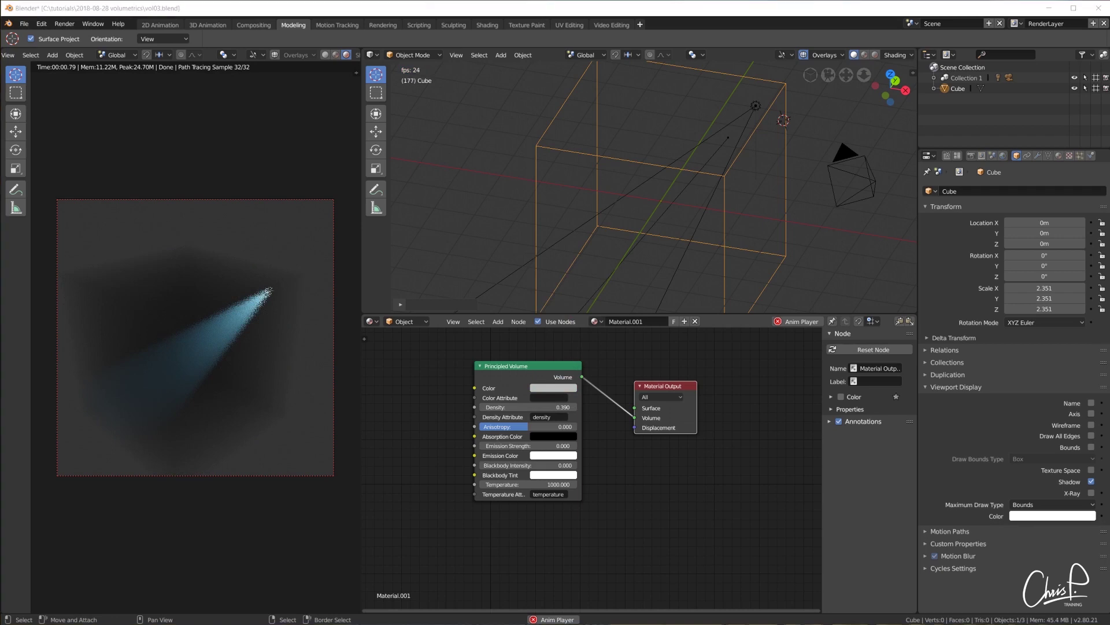
pyautogui.click(845, 160)
pyautogui.press('KP_7')
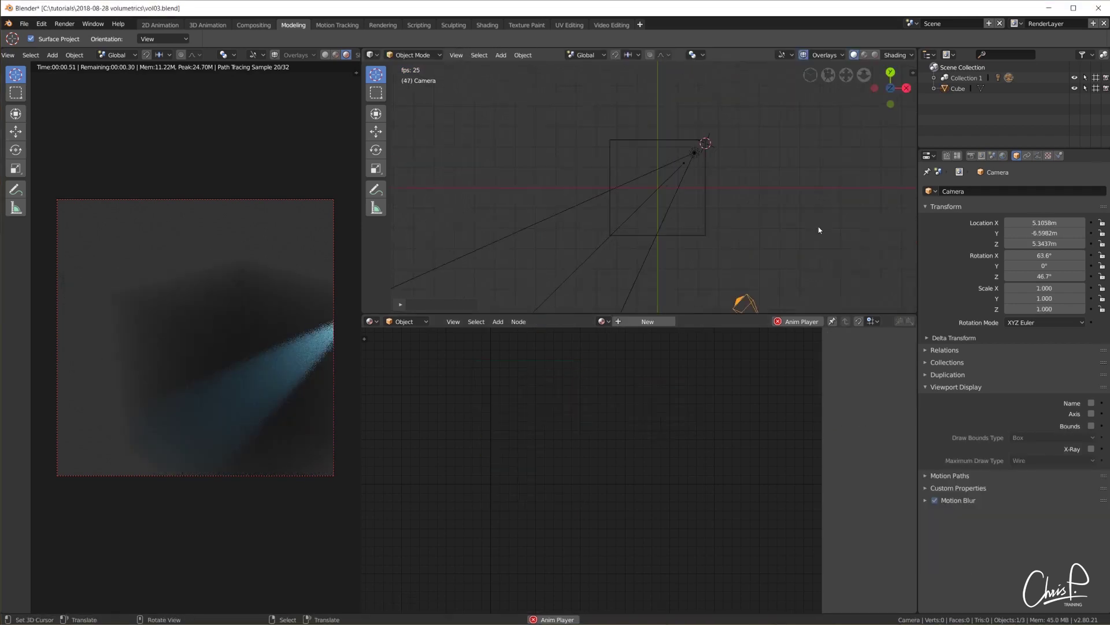
# Step: Rotate the camera and orbit the rendered view for a closer look at the blue beam
pyautogui.click(1038, 155)
pyautogui.press('r')
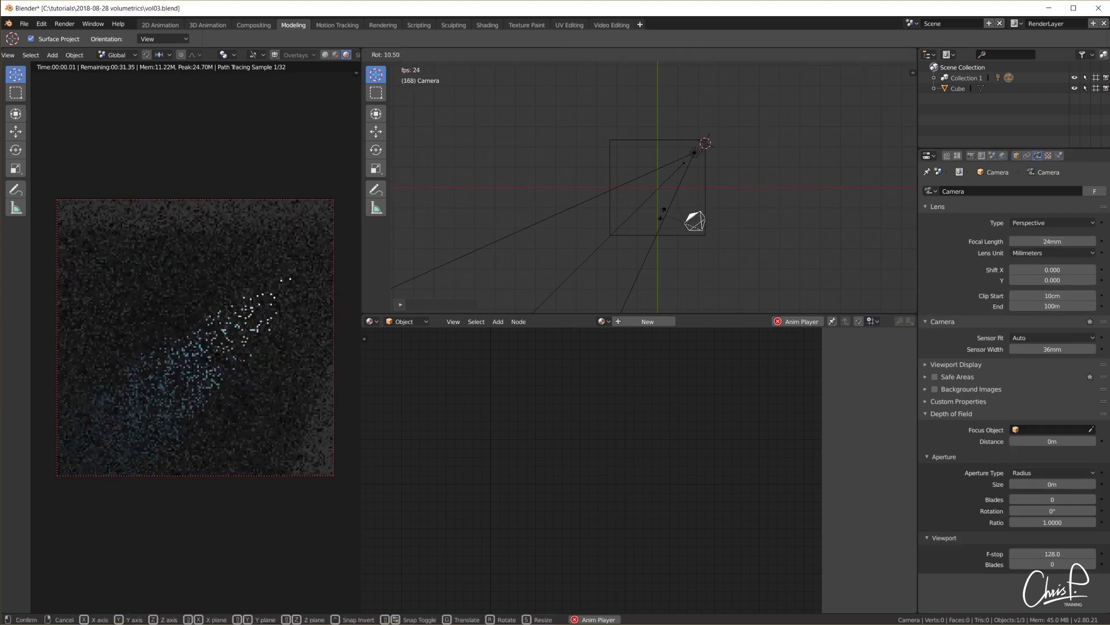
pyautogui.click(688, 214)
pyautogui.moveTo(688, 214); pyautogui.dragTo(705, 221, button='middle')
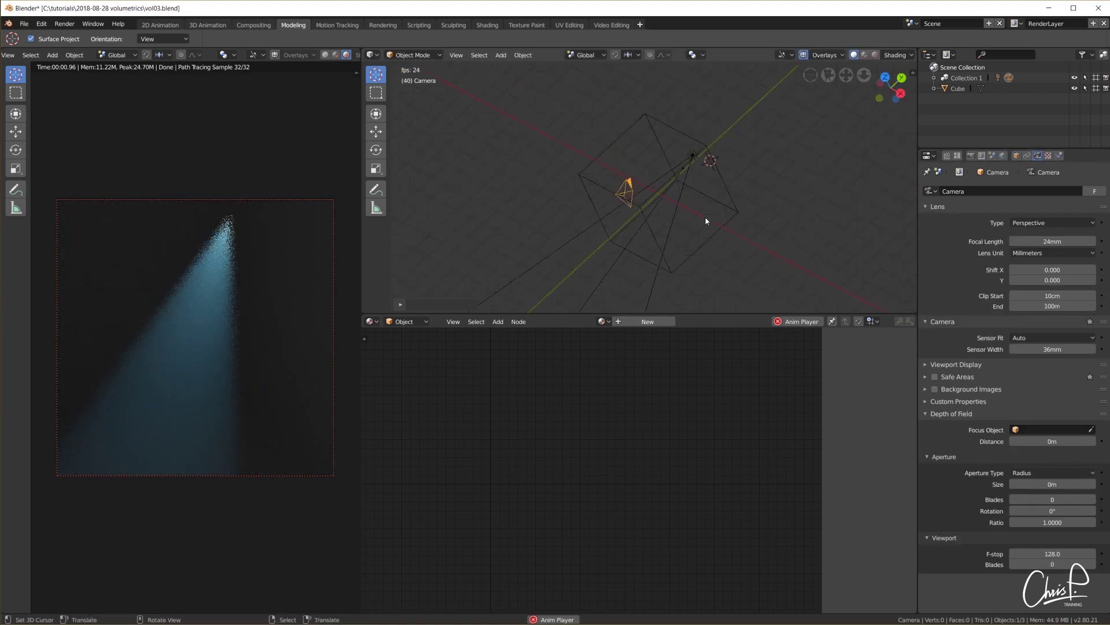
pyautogui.press('KP_7')
pyautogui.scroll(4, 269, 331)
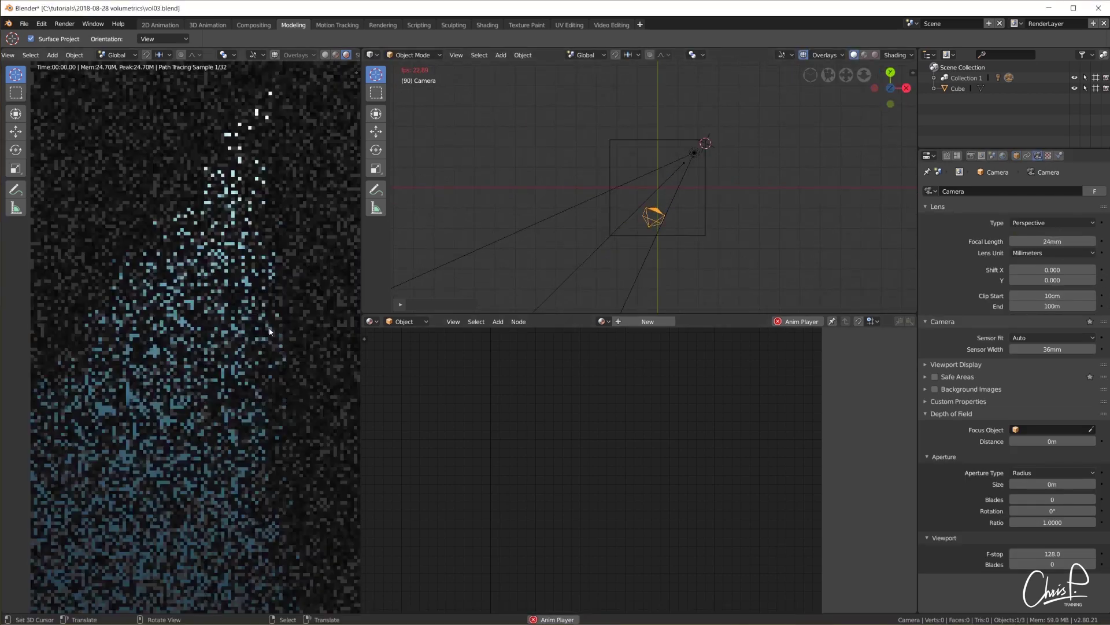
pyautogui.moveTo(272, 318); pyautogui.dragTo(313, 300, button='middle')
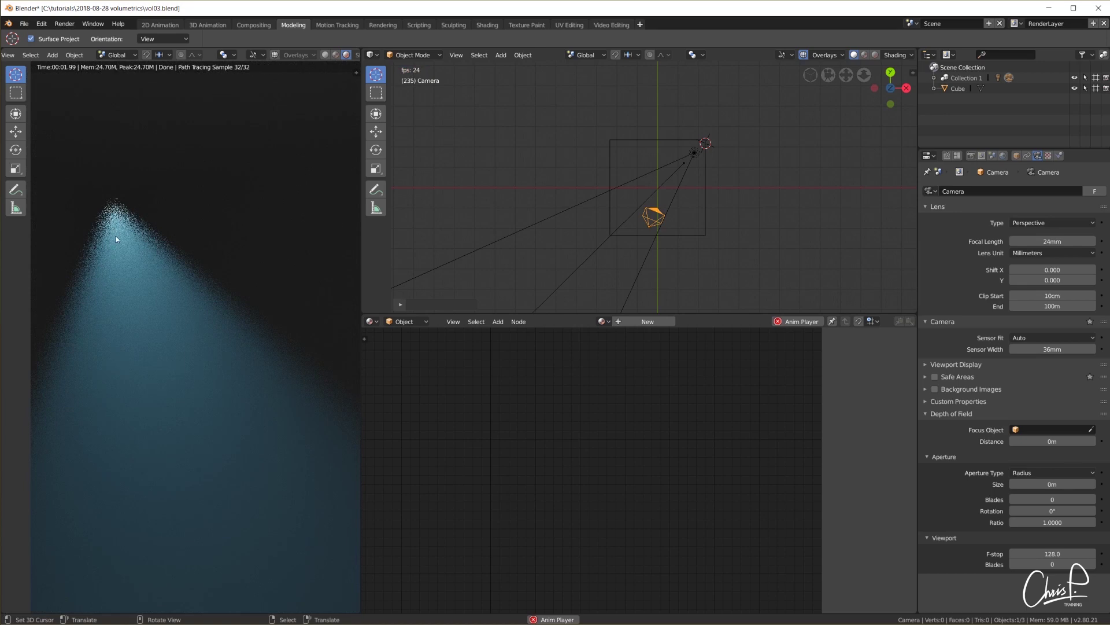
pyautogui.moveTo(308, 317); pyautogui.dragTo(247, 330, button='middle')
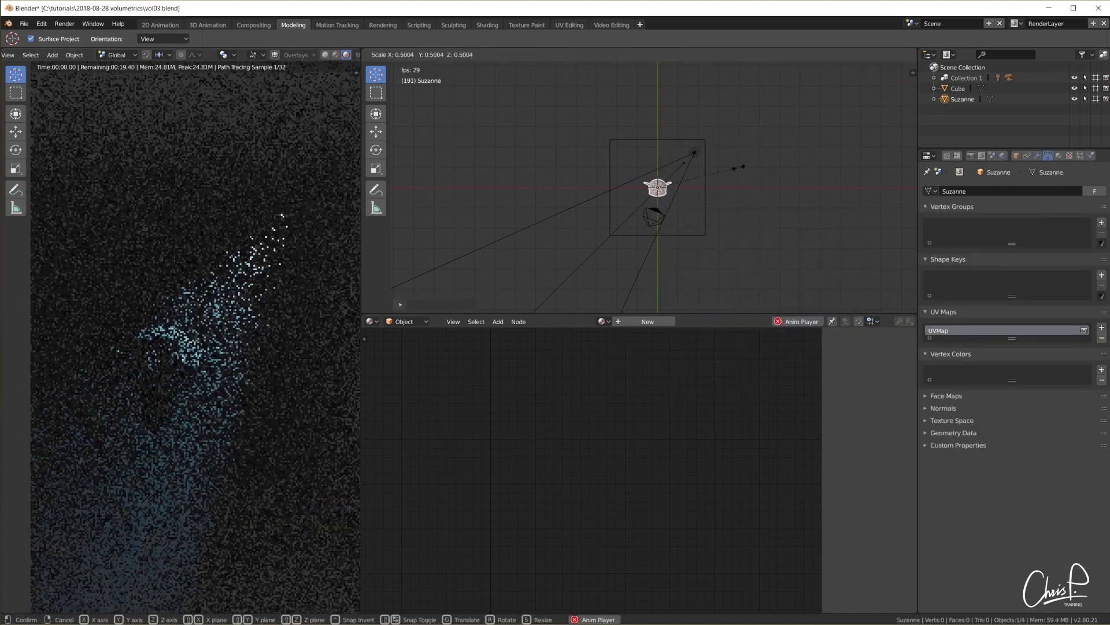
# Step: Add a Suzanne monkey head in the beam and rotate her about the Z axis
pyautogui.press('g')
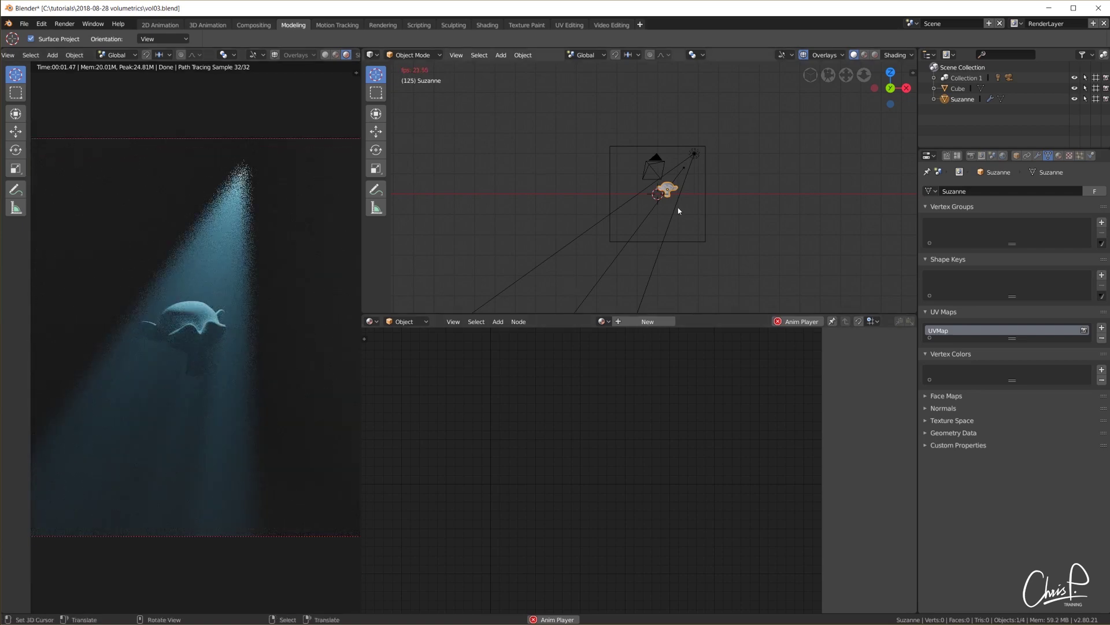
pyautogui.press('r')
pyautogui.press('z')
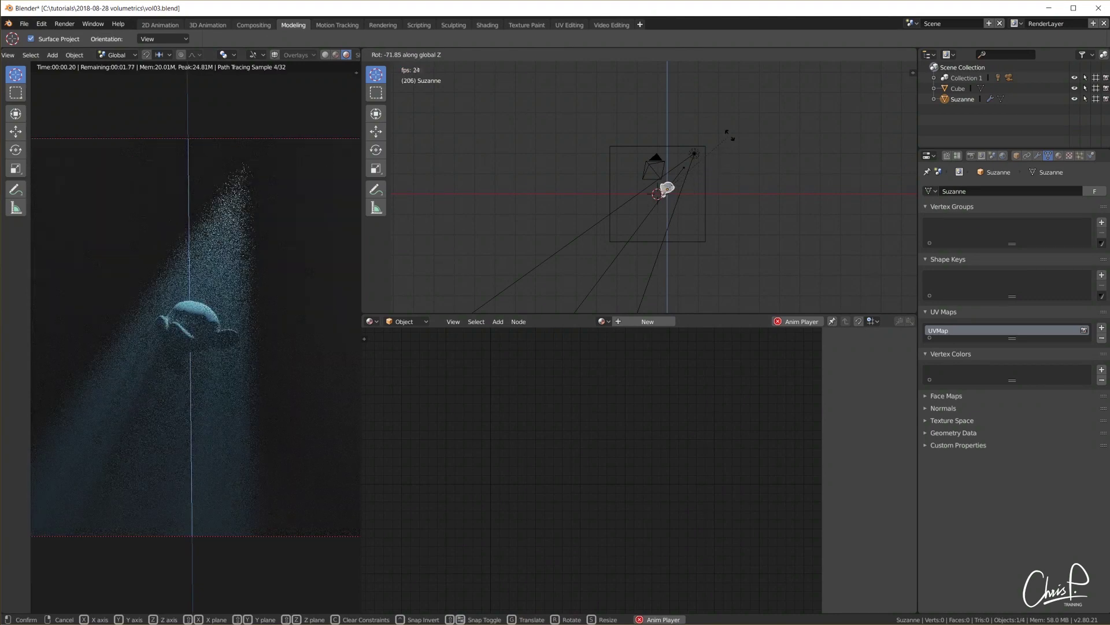
pyautogui.click(673, 205)
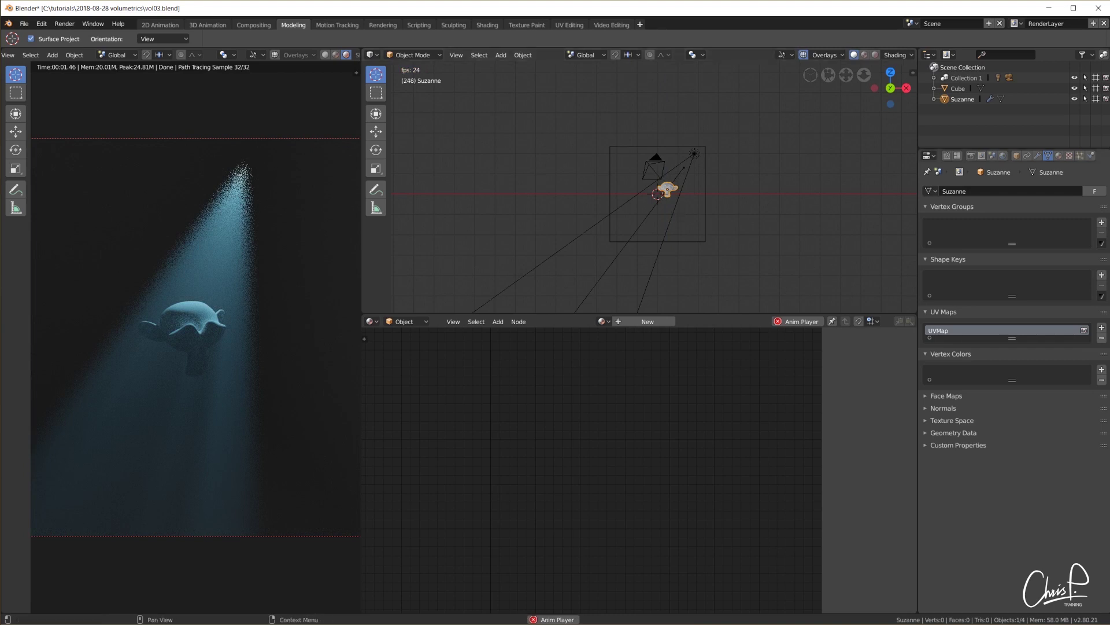
# Step: Switch the render engine to Eevee
pyautogui.click(971, 156)
pyautogui.click(1041, 191)
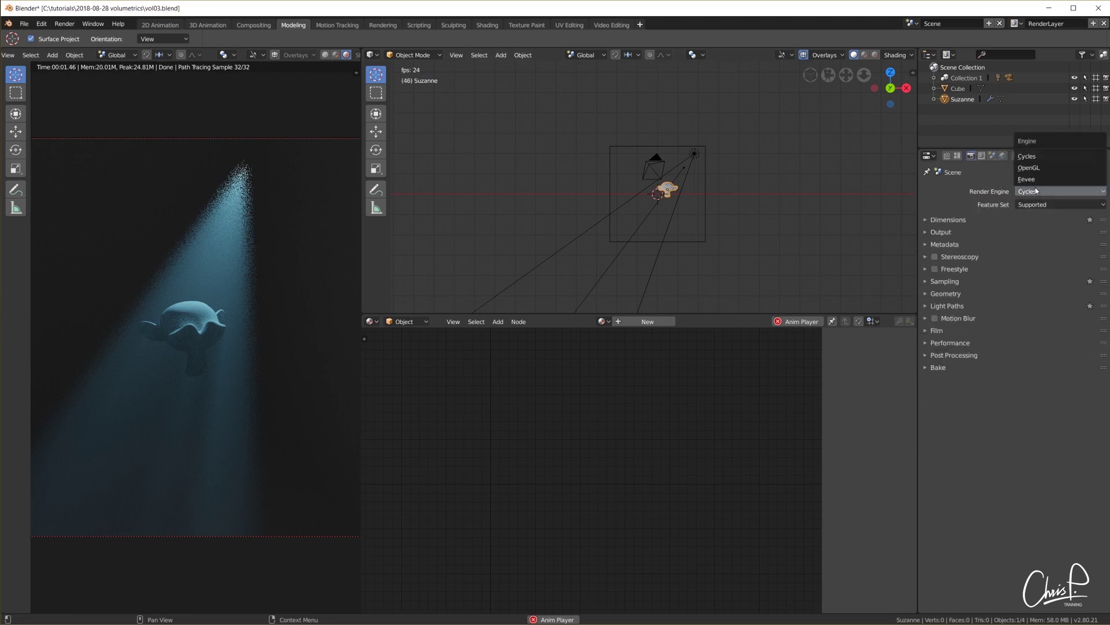
pyautogui.click(1036, 180)
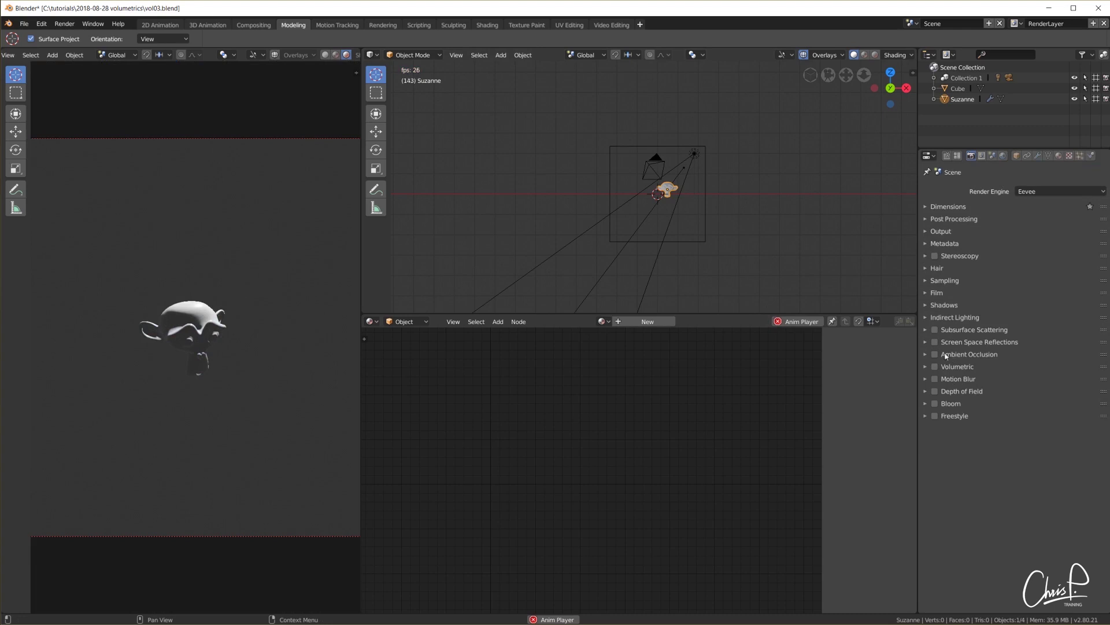
# Step: Enable Eevee volumetrics with 128 samples and 4px tile size, then select the spotlight
pyautogui.click(926, 367)
pyautogui.click(934, 367)
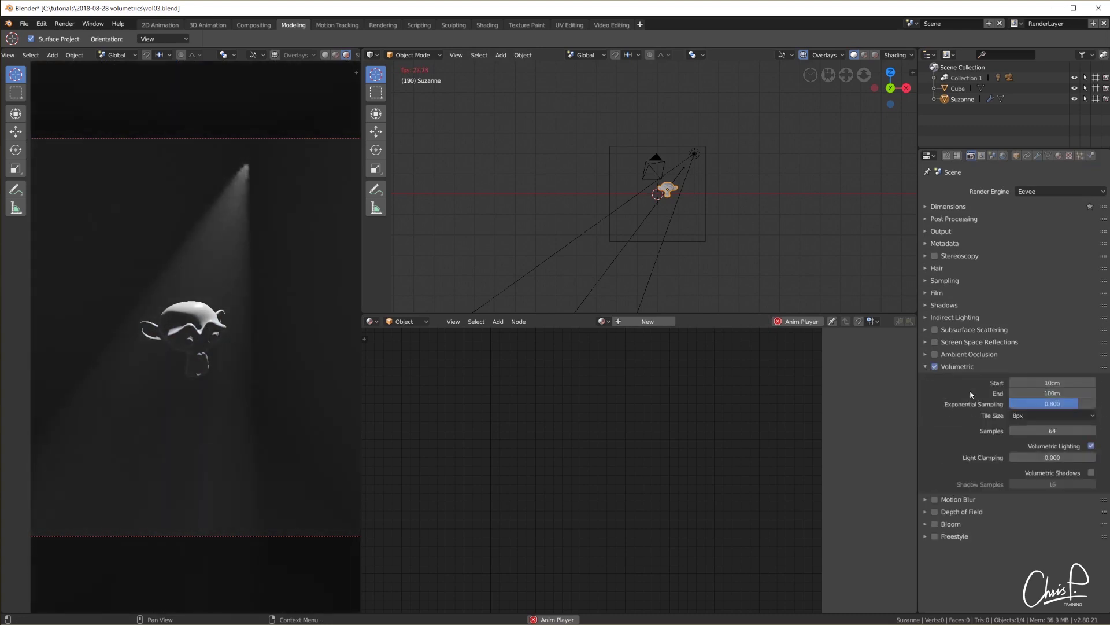
pyautogui.click(1043, 431)
pyautogui.write('12')
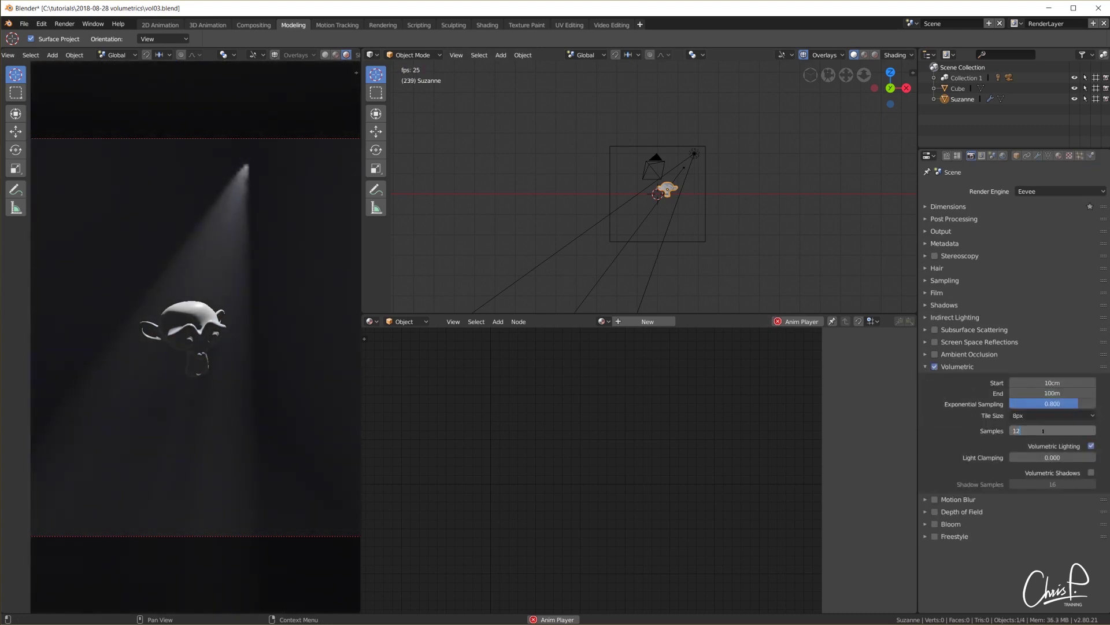
pyautogui.write('8')
pyautogui.press('Return')
pyautogui.click(1037, 415)
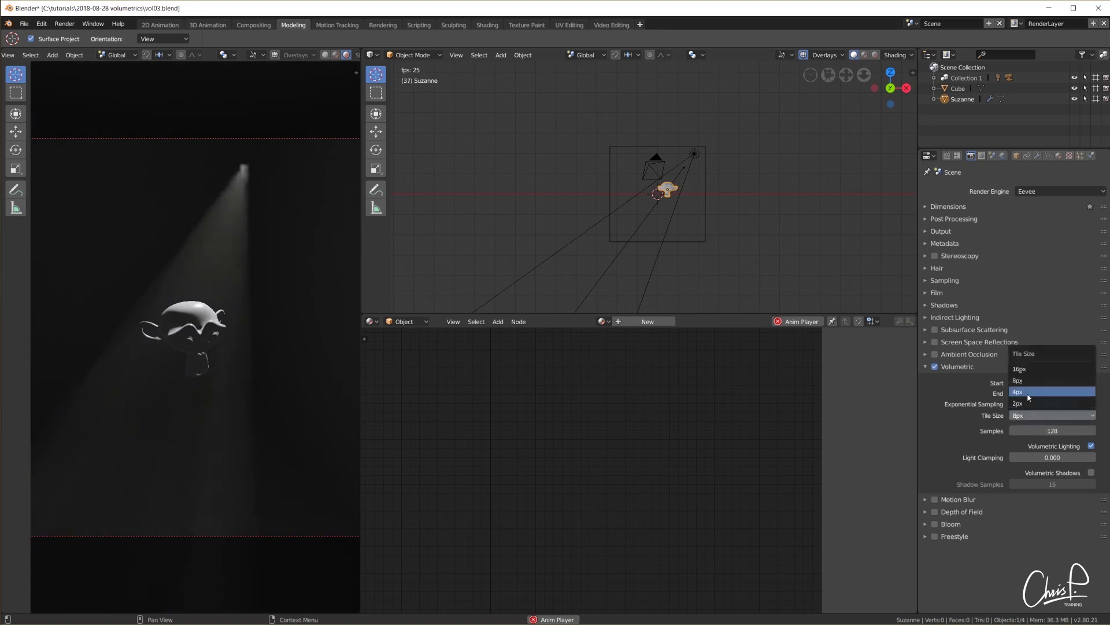
pyautogui.click(1028, 393)
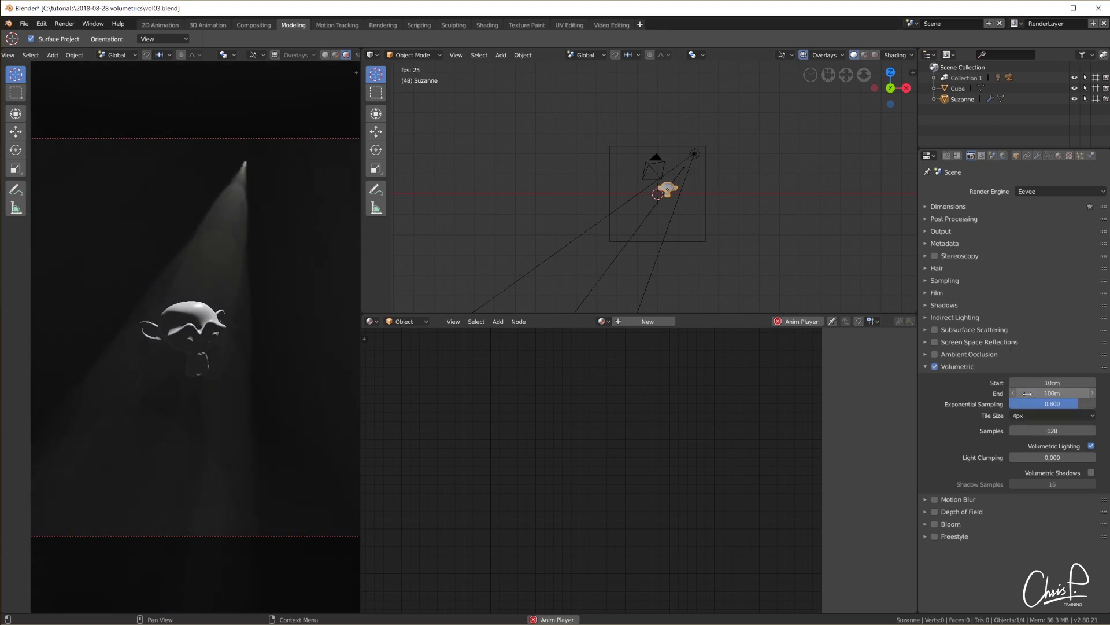
pyautogui.click(694, 155)
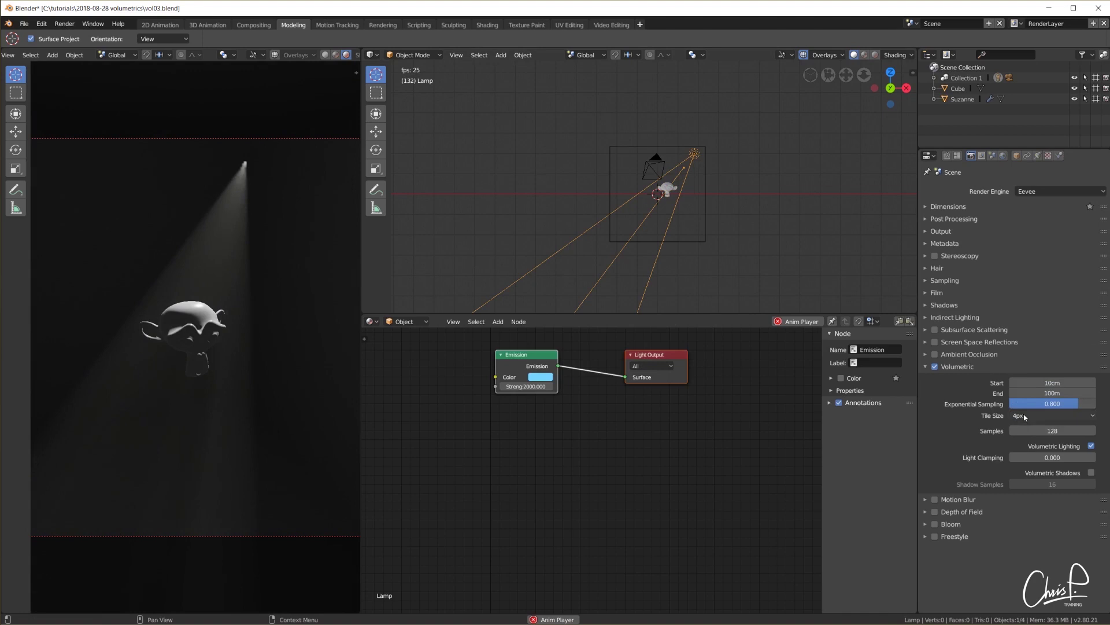
# Step: Give the spotlight the pasted light blue colour and energy 50, then return to camera view
pyautogui.click(1038, 156)
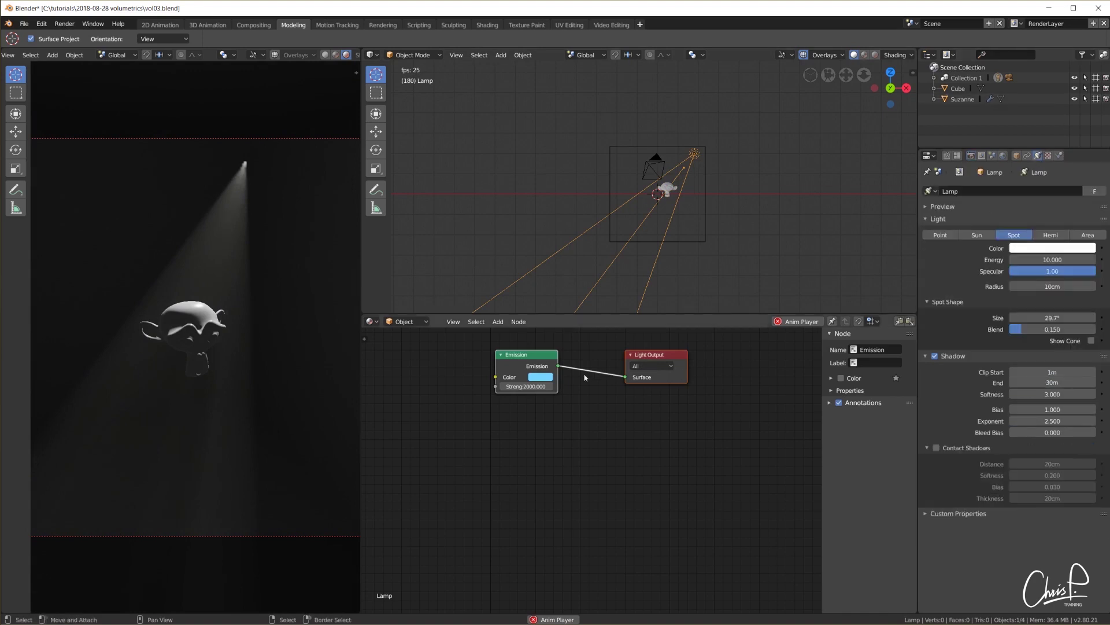
pyautogui.hotkey('ctrl', 'v')
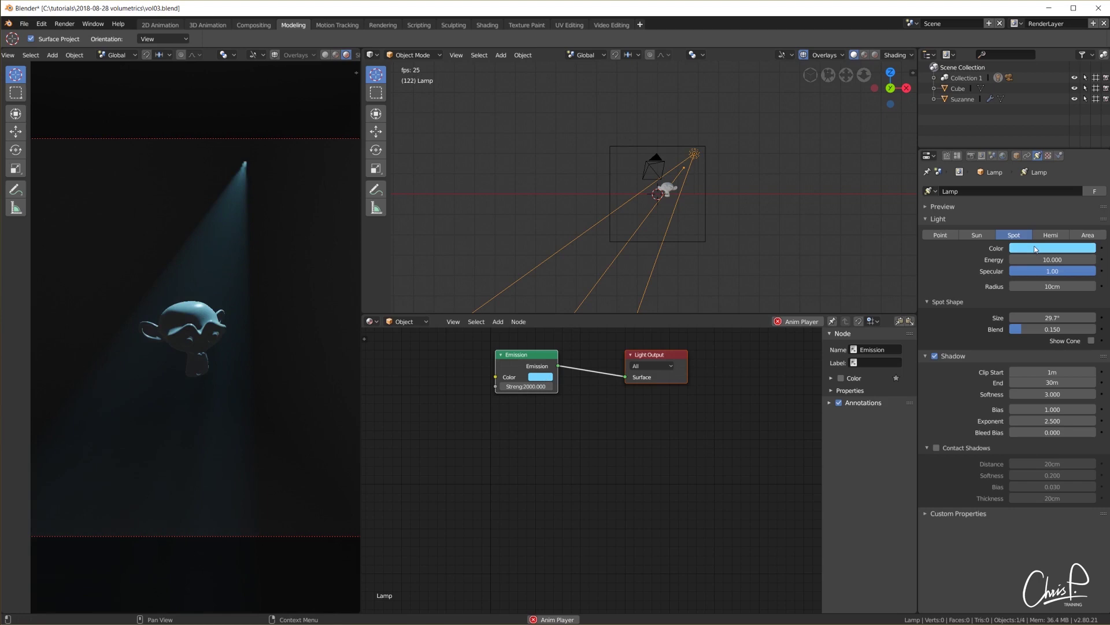
pyautogui.moveTo(1035, 259); pyautogui.dragTo(1040, 259)
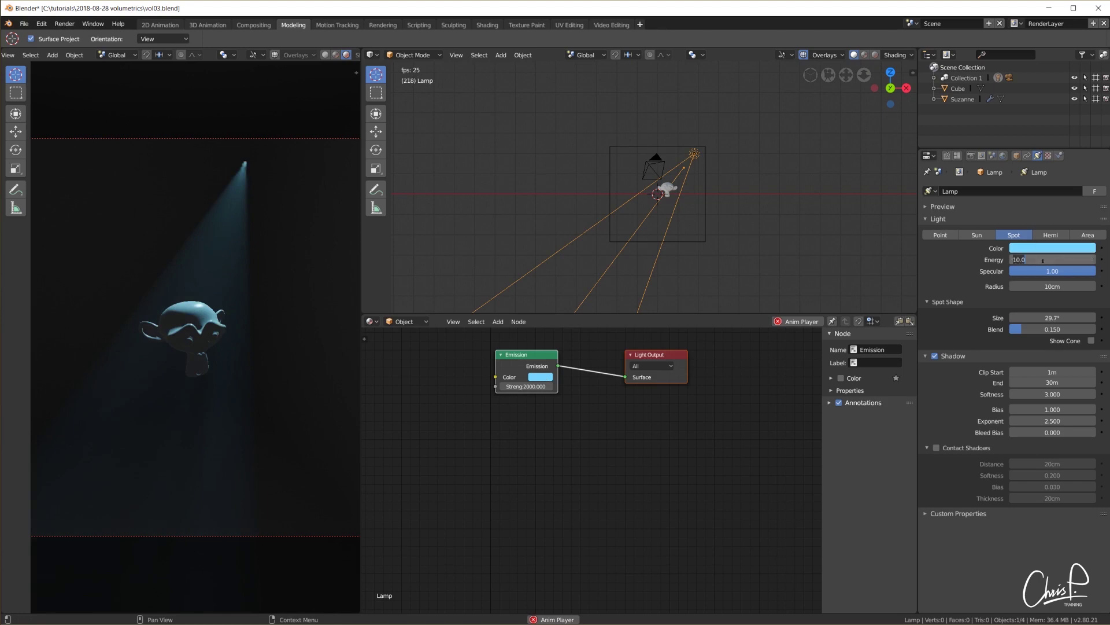
pyautogui.press('Return')
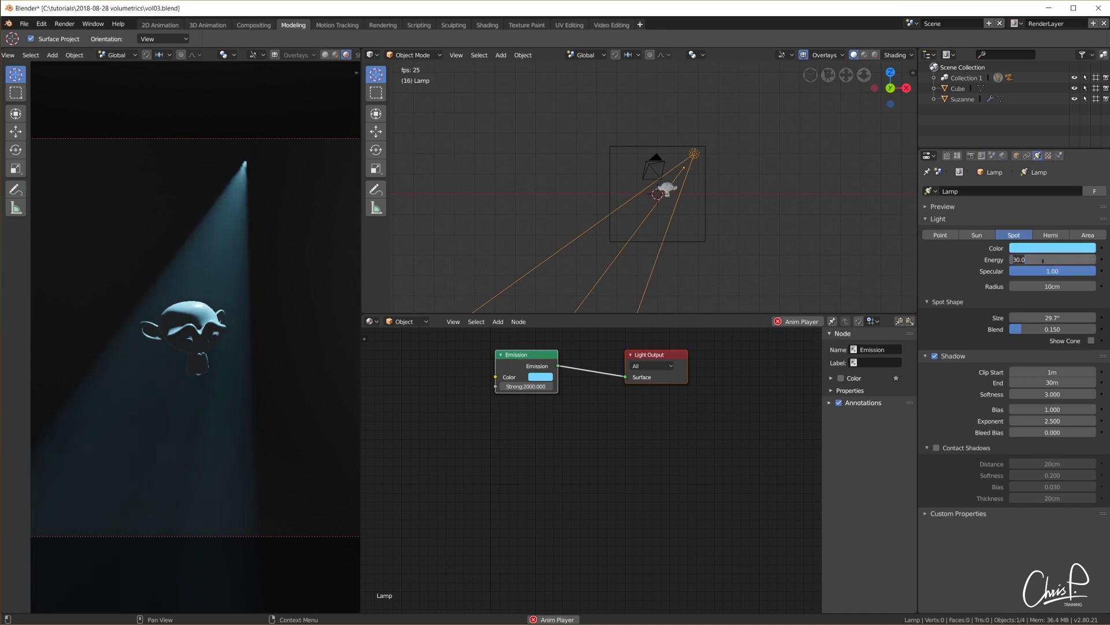
pyautogui.press('Return')
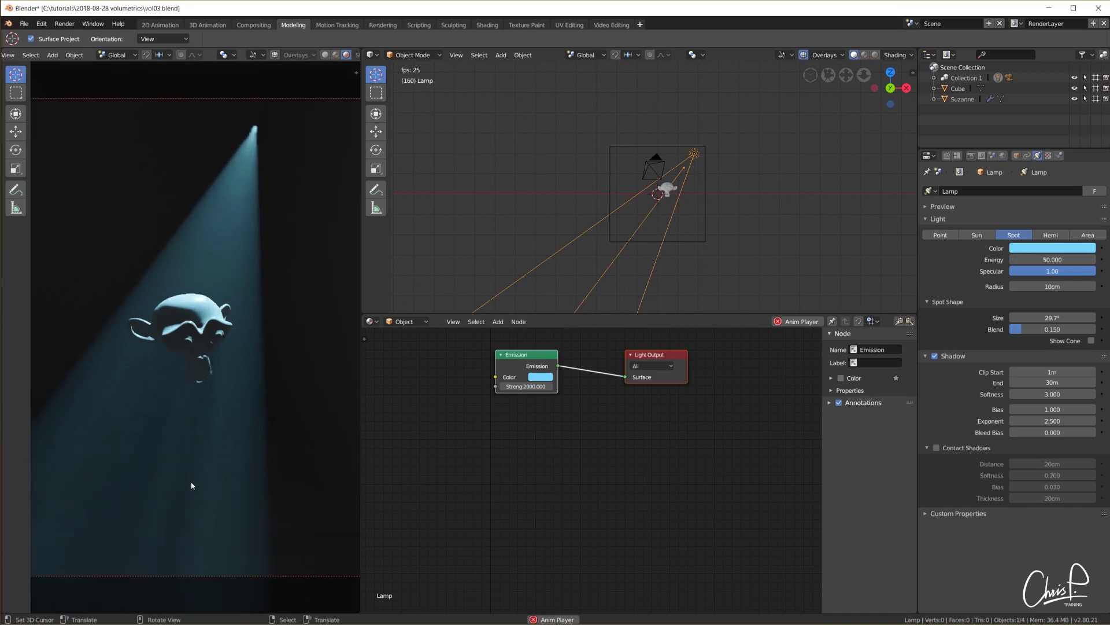
pyautogui.moveTo(210, 484); pyautogui.dragTo(193, 370, button='middle')
pyautogui.press('KP_0')
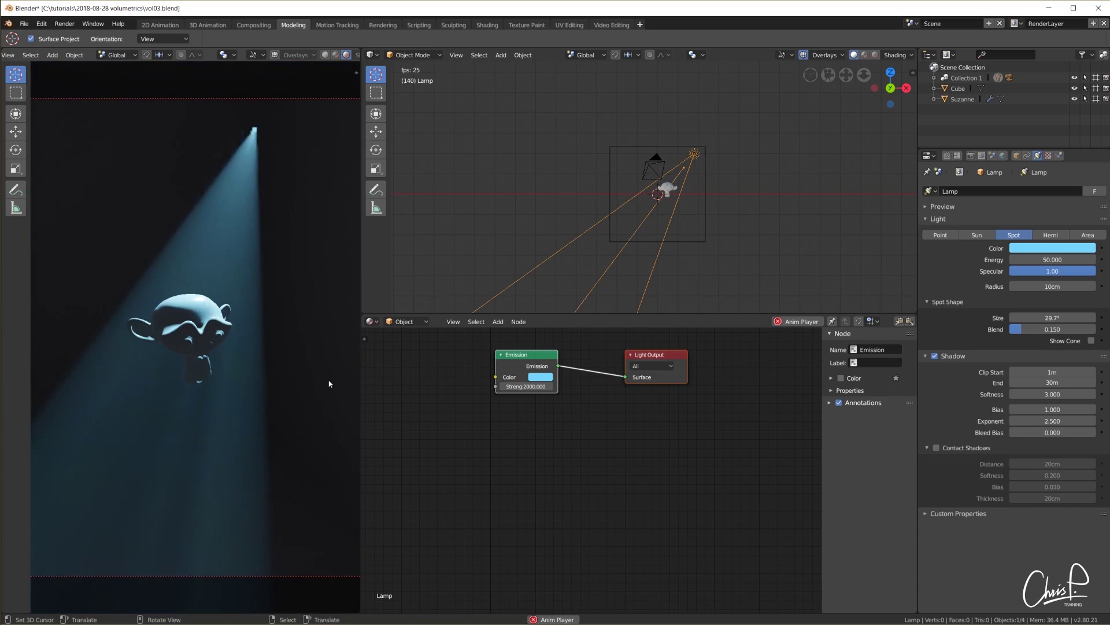
# Step: Set the fog cube's Principled Volume density to 0.190 and adjust its colour
pyautogui.click(637, 147)
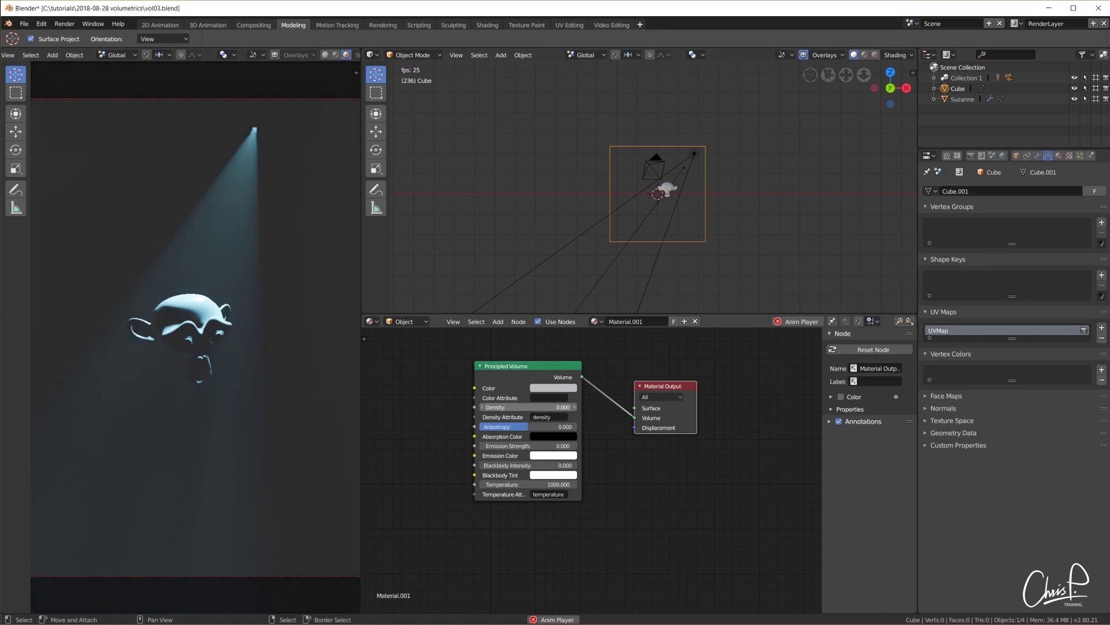
pyautogui.moveTo(527, 407); pyautogui.dragTo(557, 396)
pyautogui.click(555, 388)
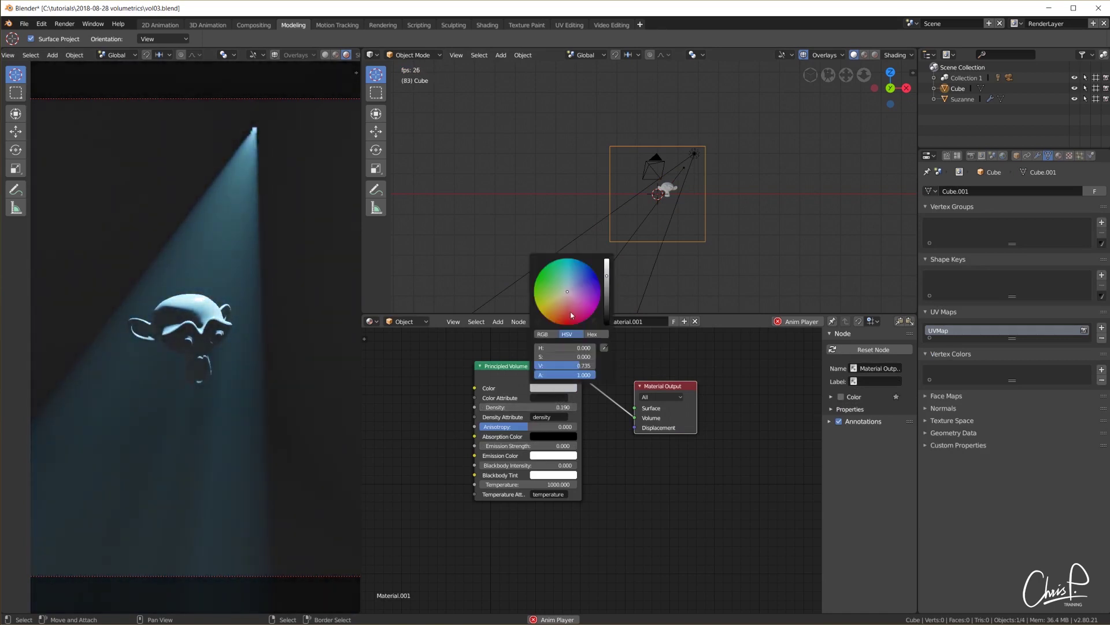
pyautogui.moveTo(558, 294)
pyautogui.mouseDown()
pyautogui.moveTo(544, 299)
pyautogui.moveTo(547, 283)
pyautogui.moveTo(567, 292)
pyautogui.mouseUp()
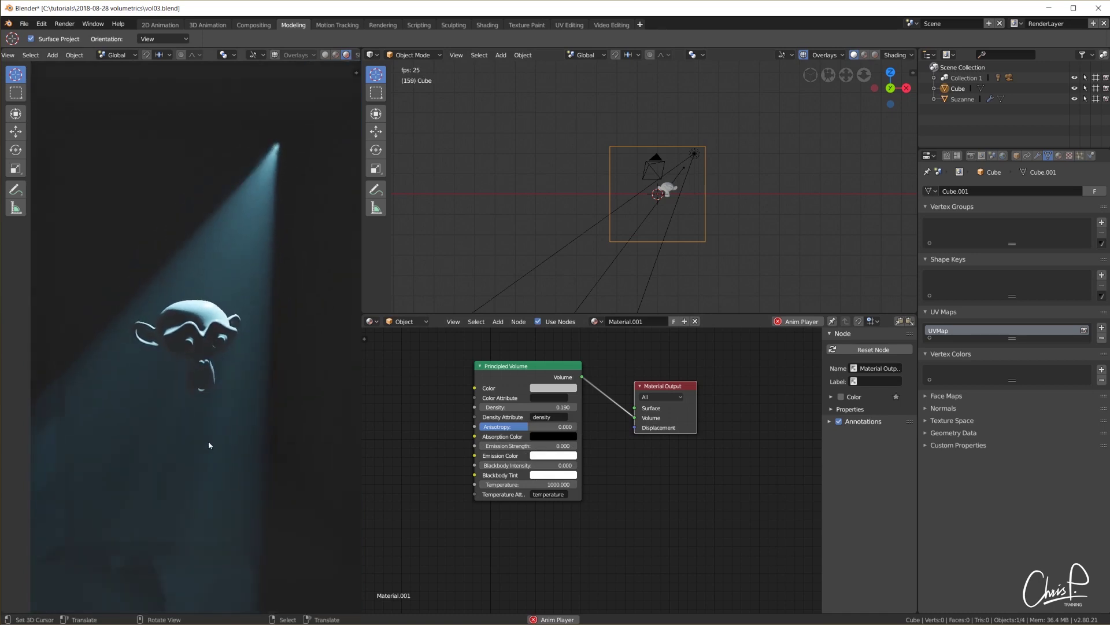
pyautogui.press('Home')
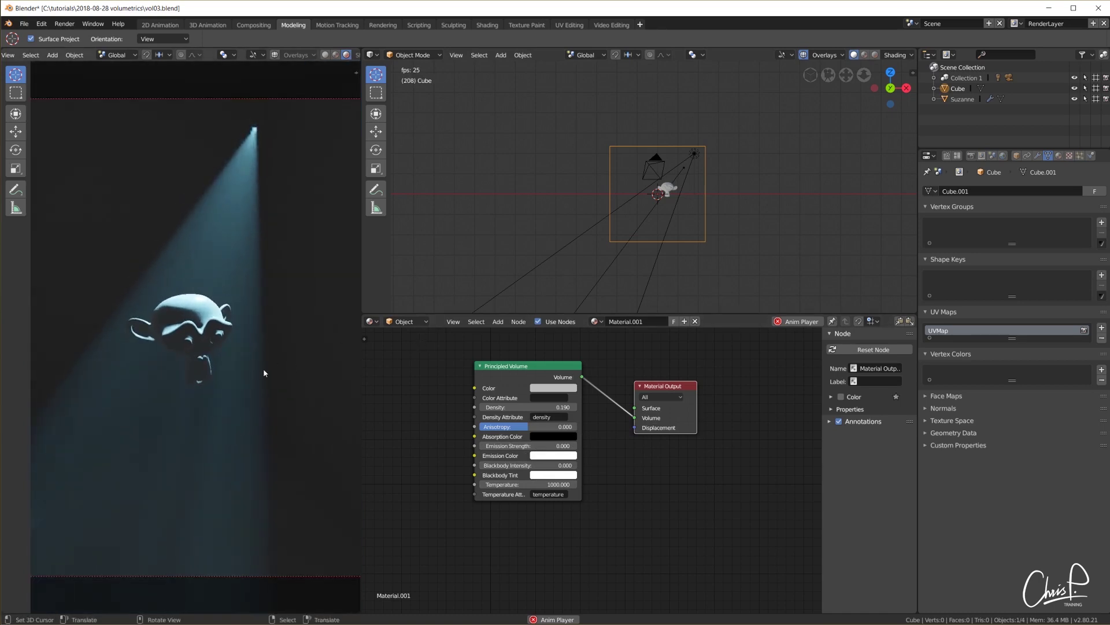
pyautogui.scroll(-2, 265, 372)
pyautogui.scroll(2, 264, 372)
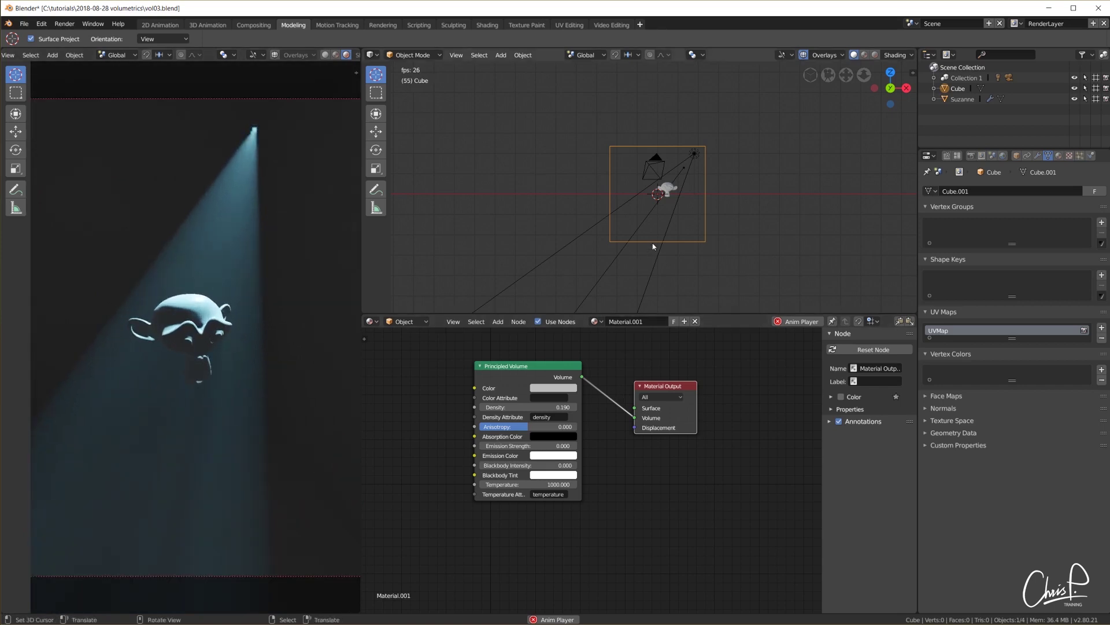
# Step: Hide the fog cube and show the World shader nodes in the node editor
pyautogui.press('h')
pyautogui.click(1002, 156)
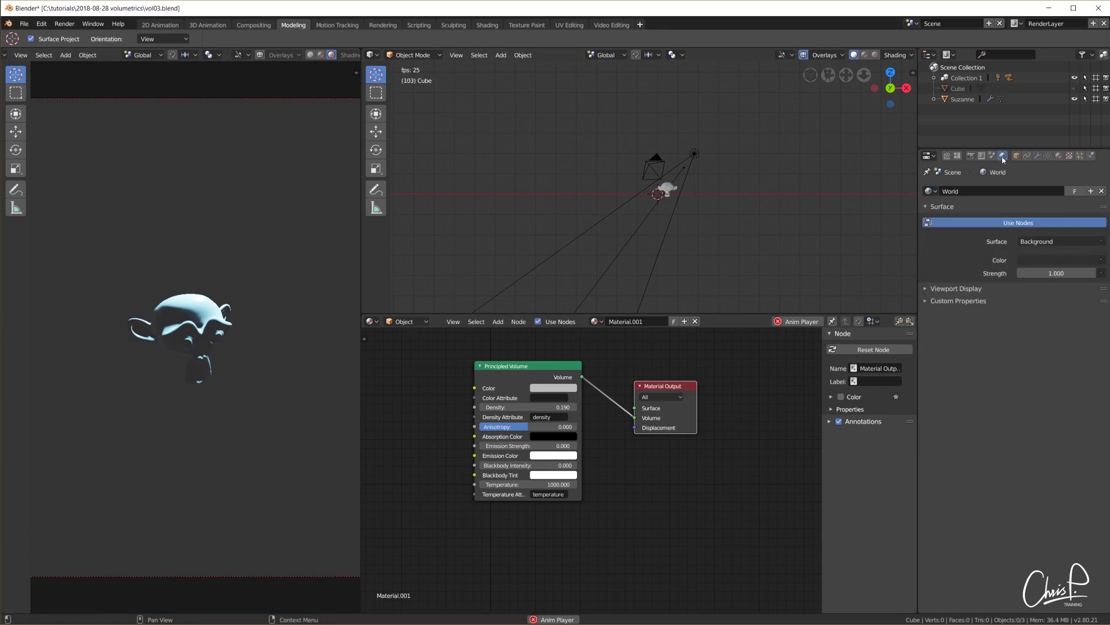
pyautogui.click(412, 323)
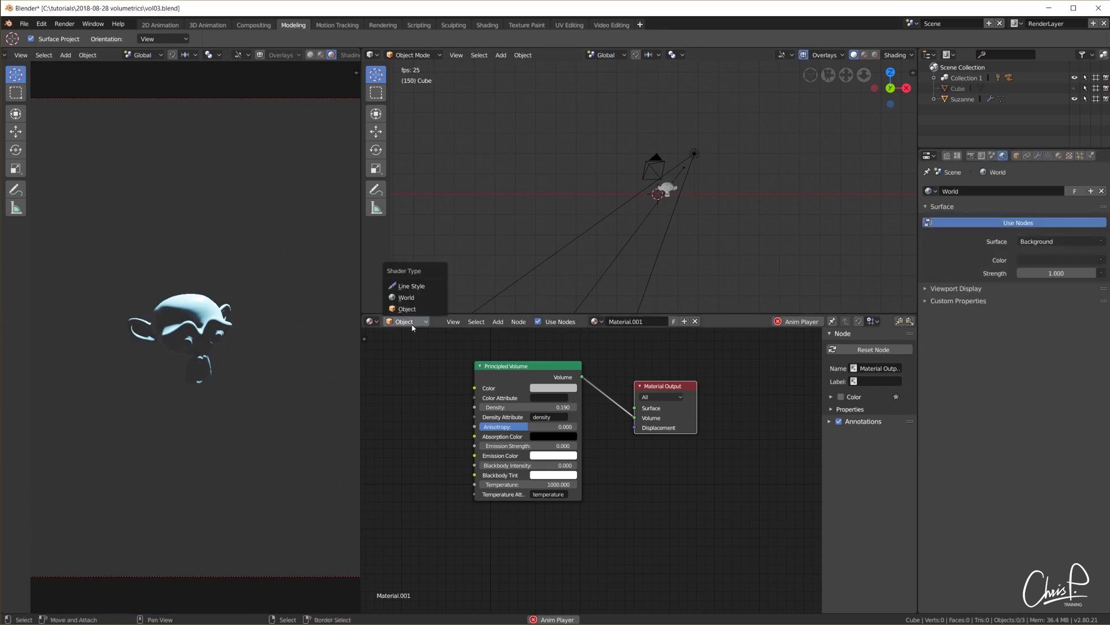
pyautogui.click(411, 298)
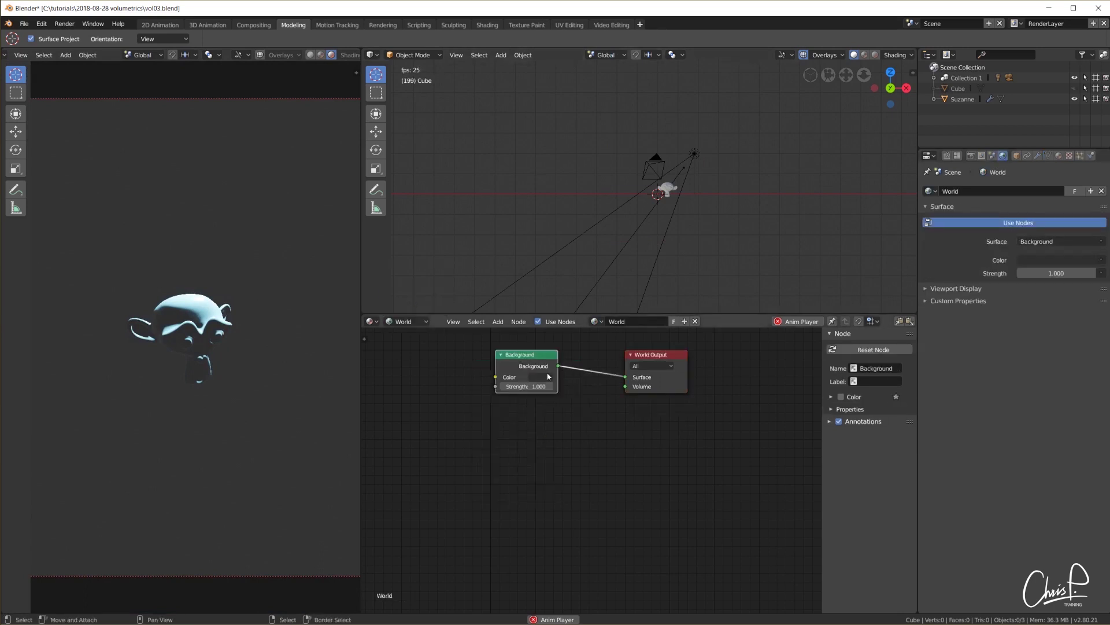
# Step: Replace the world Background node with a Volume Scatter feeding the World Output Volume
pyautogui.press('x')
pyautogui.hotkey('shift', 'a')
pyautogui.moveTo(470, 433)
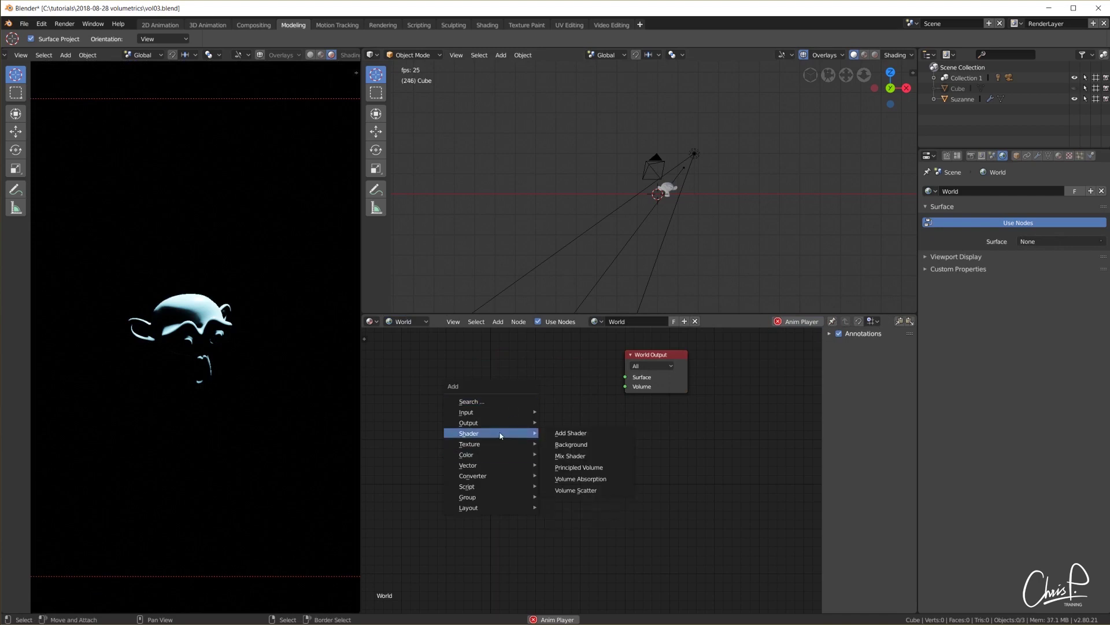
pyautogui.click(587, 492)
pyautogui.click(469, 363)
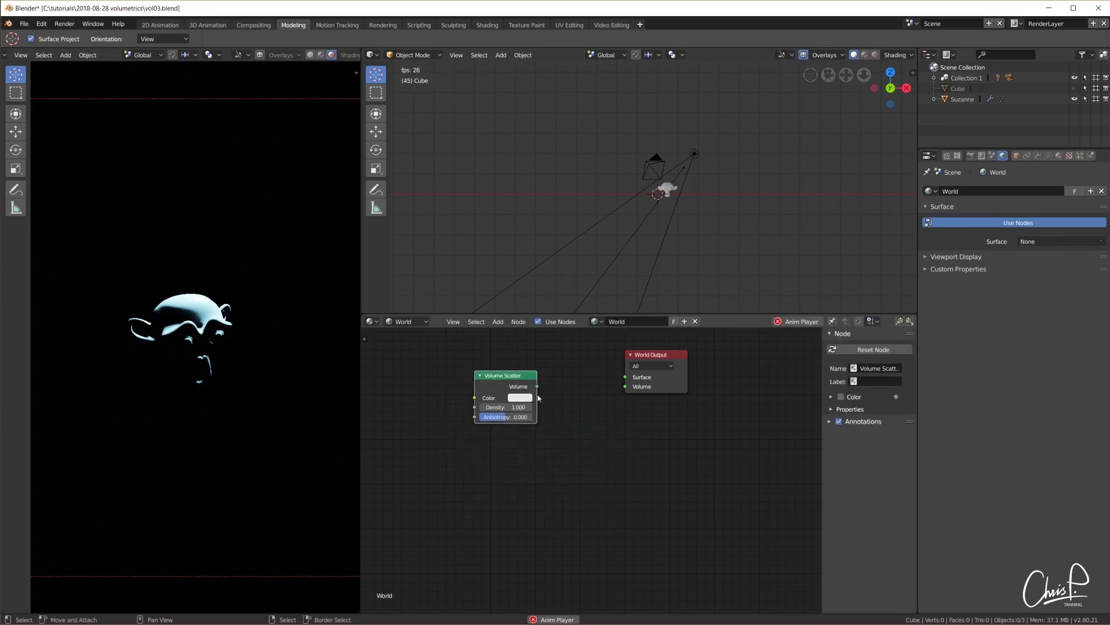
pyautogui.moveTo(625, 389); pyautogui.dragTo(626, 389)
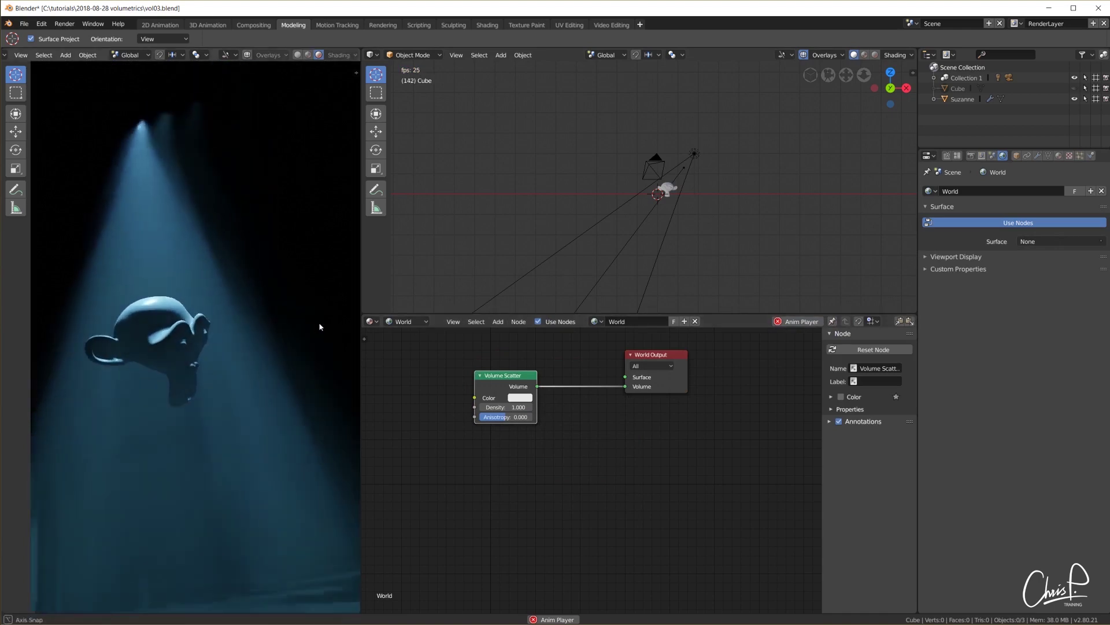
pyautogui.moveTo(655, 170); pyautogui.dragTo(553, 126)
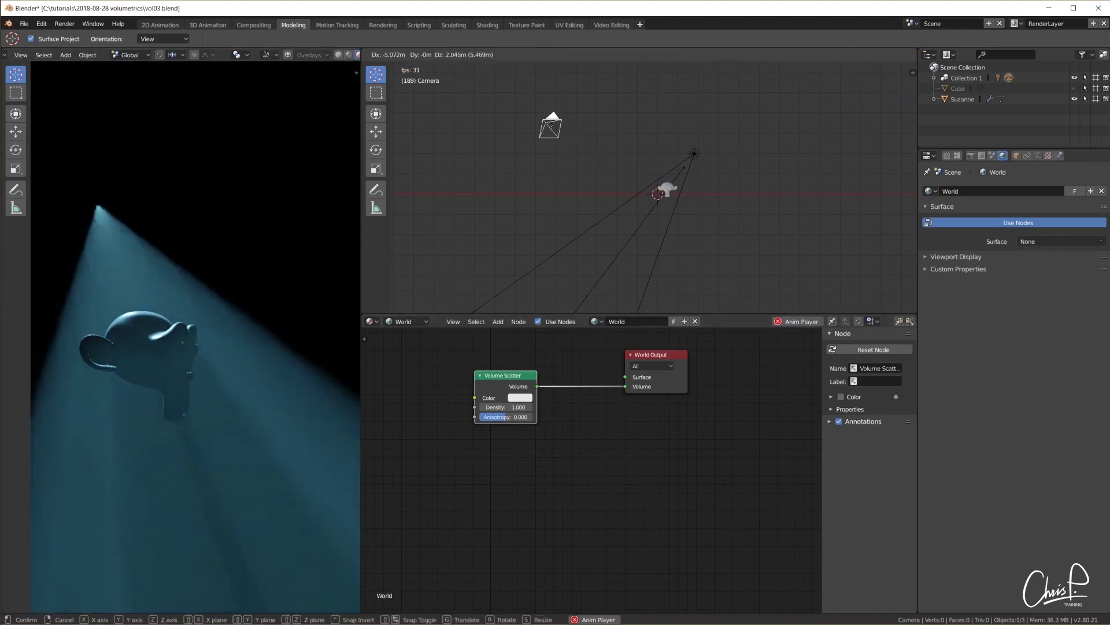
pyautogui.rightClick(566, 135)
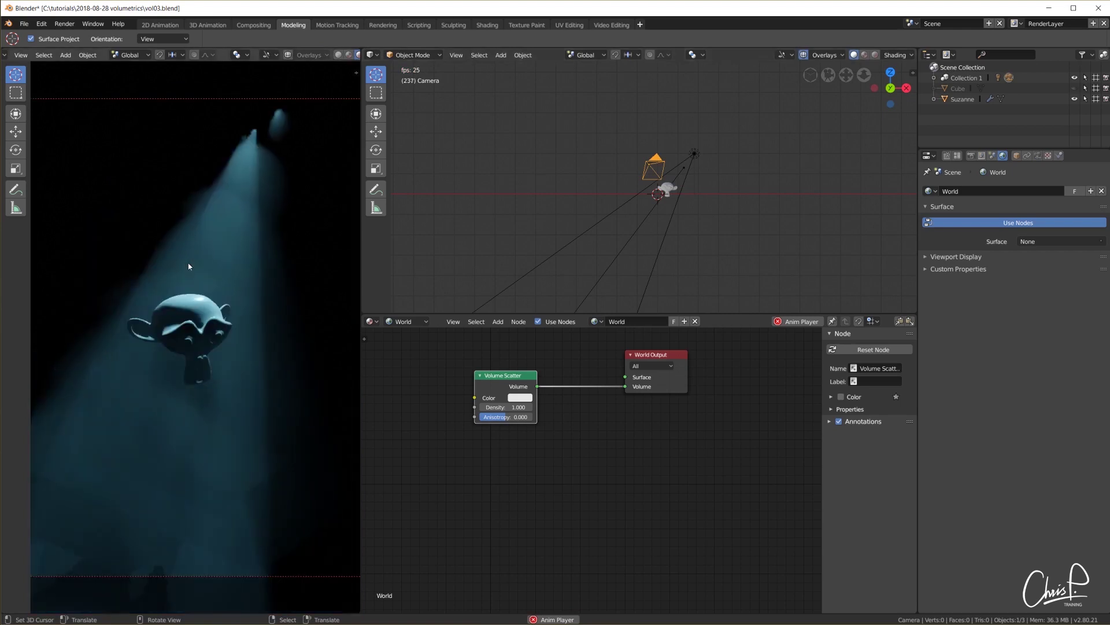
# Step: Lower the camera and trackball-rotate it to reframe Suzanne in the beam
pyautogui.moveTo(647, 200); pyautogui.dragTo(684, 250)
pyautogui.press('r')
pyautogui.press('r')
pyautogui.click(682, 253)
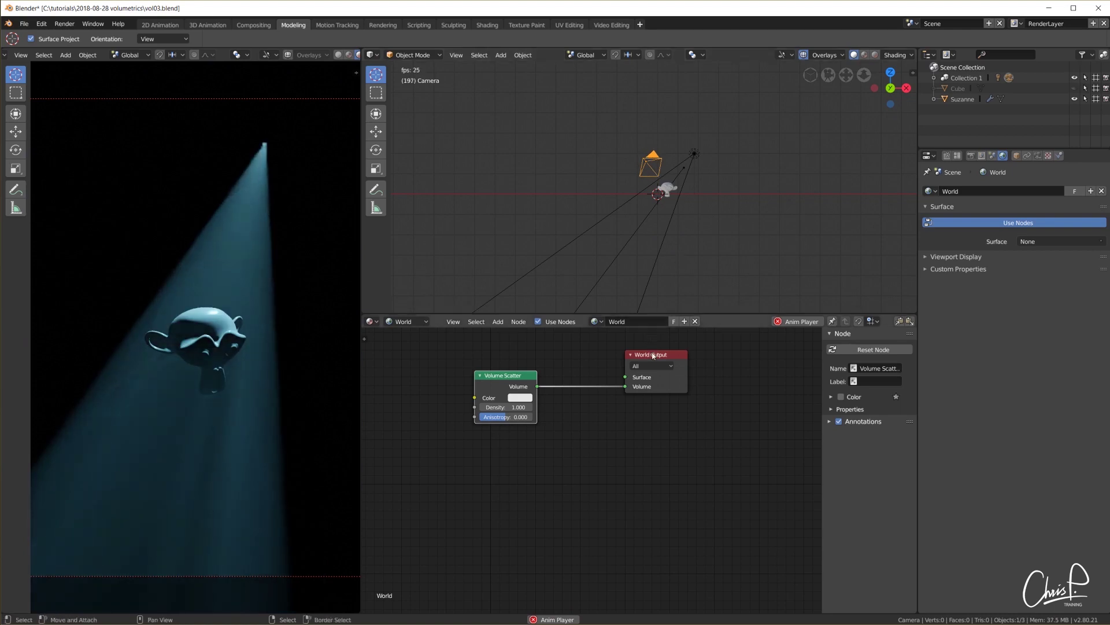
# Step: Move the World Output node down and left, then select Suzanne
pyautogui.moveTo(653, 355); pyautogui.dragTo(632, 386)
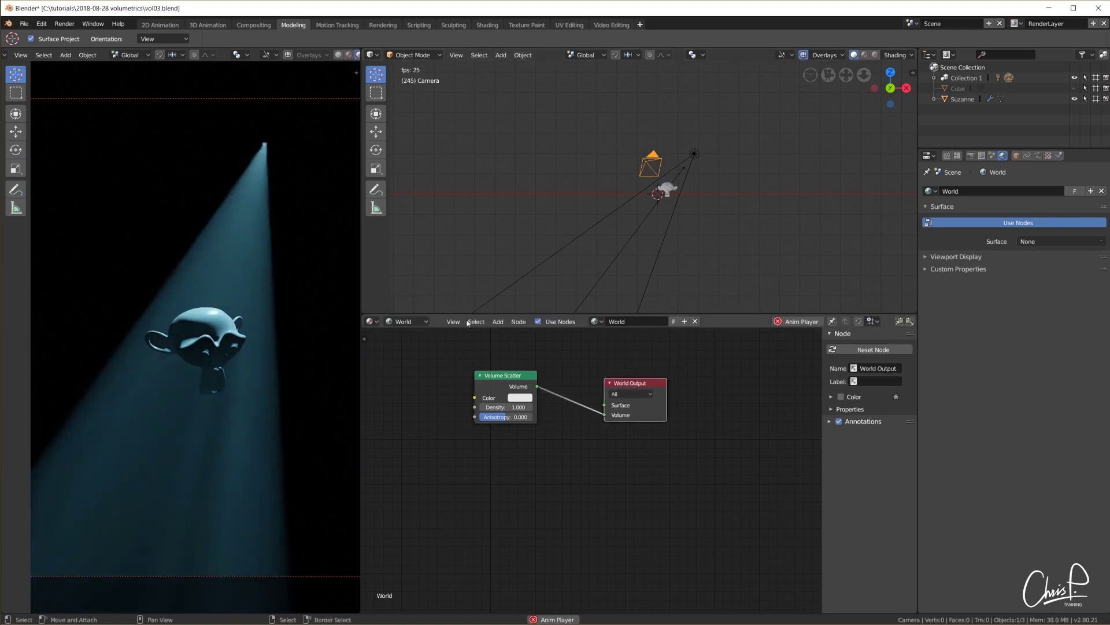
pyautogui.scroll(5, 684, 179)
pyautogui.click(687, 192)
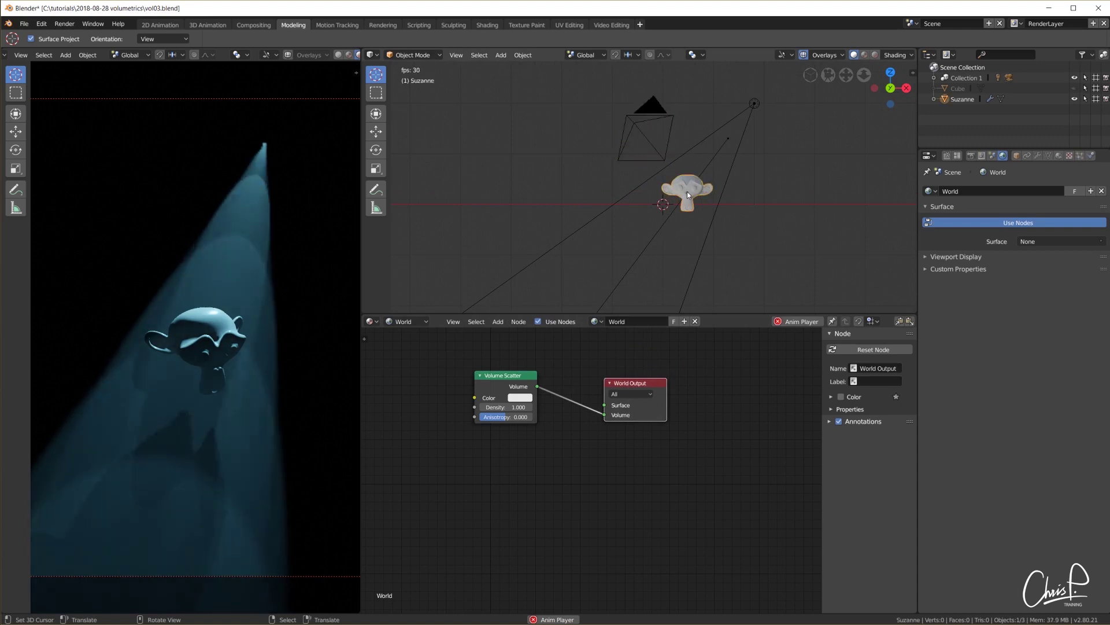